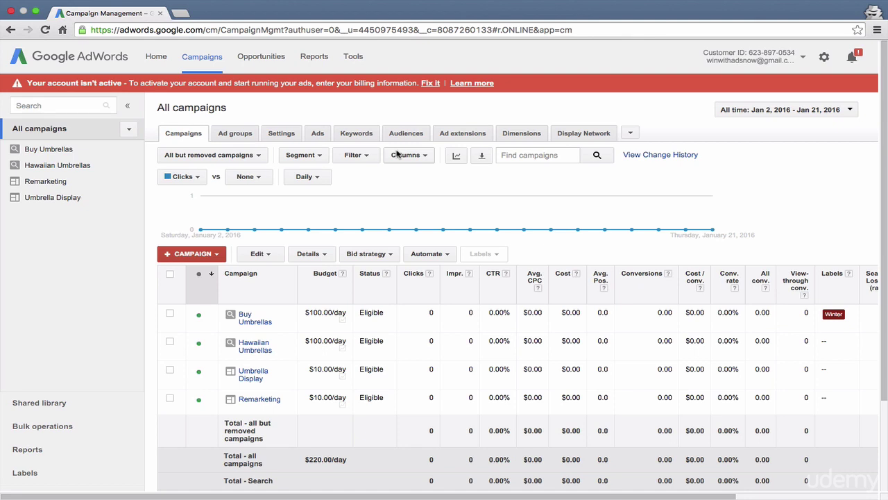
Search for "google merchants" in a new browser tab and start signing up for Google Merchant Center.
key("super+t")
type("google ")
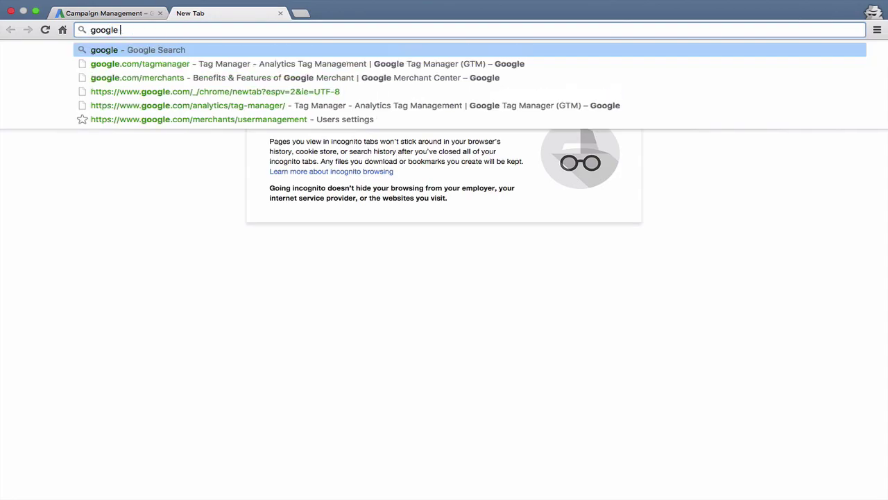
type("merchants")
key("Return")
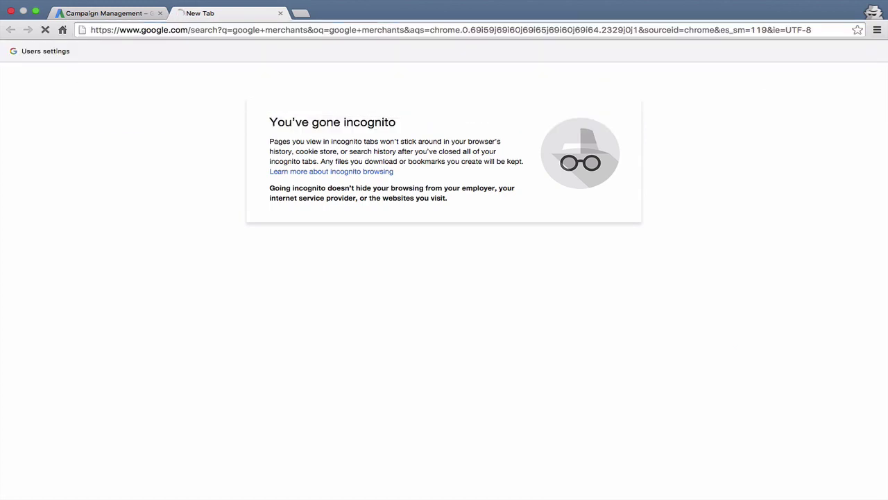
left_click(194, 143)
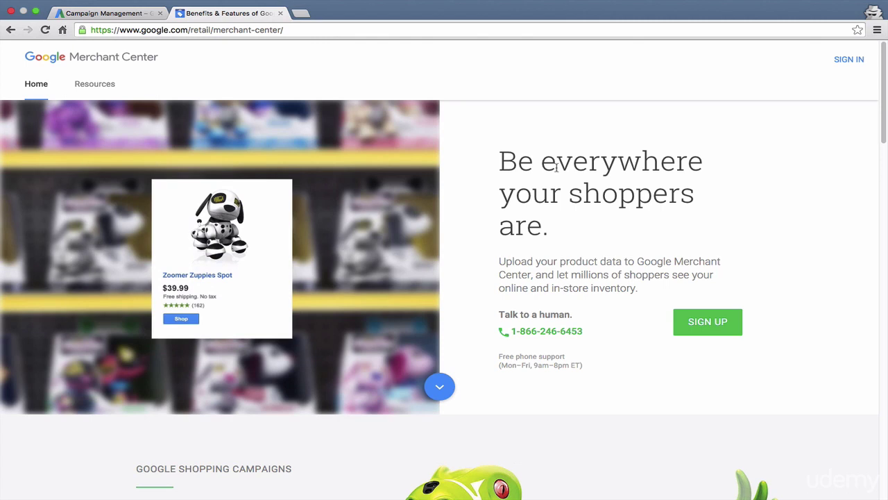
left_click(697, 327)
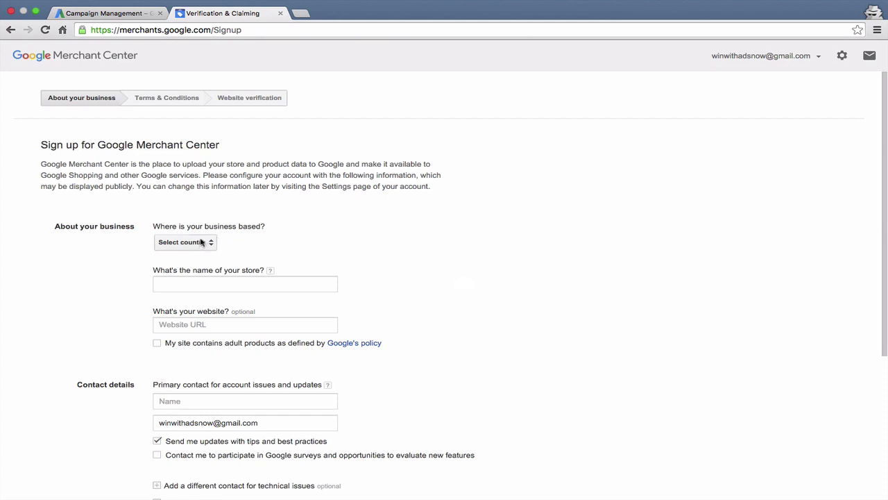
left_click(200, 241)
type("un")
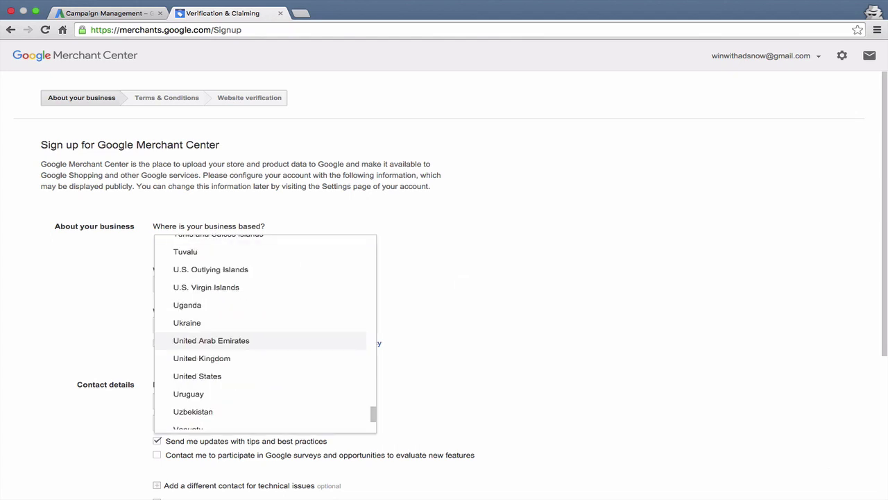
left_click(186, 377)
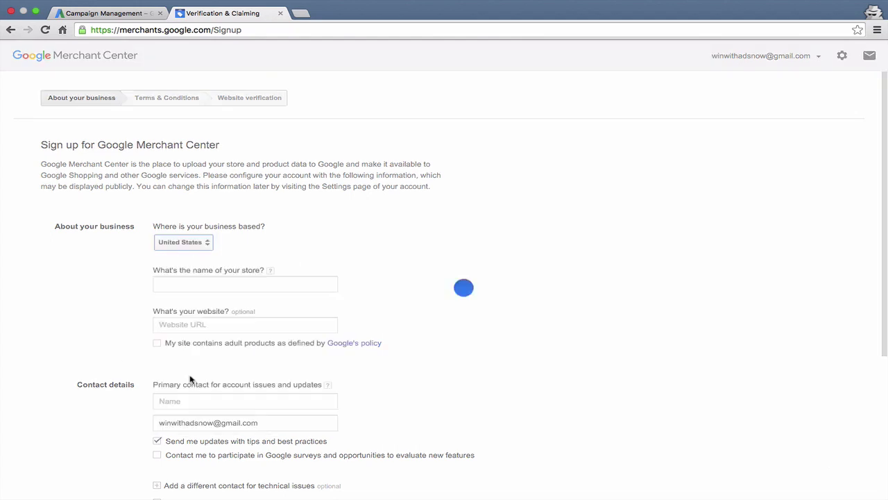
left_click(212, 285)
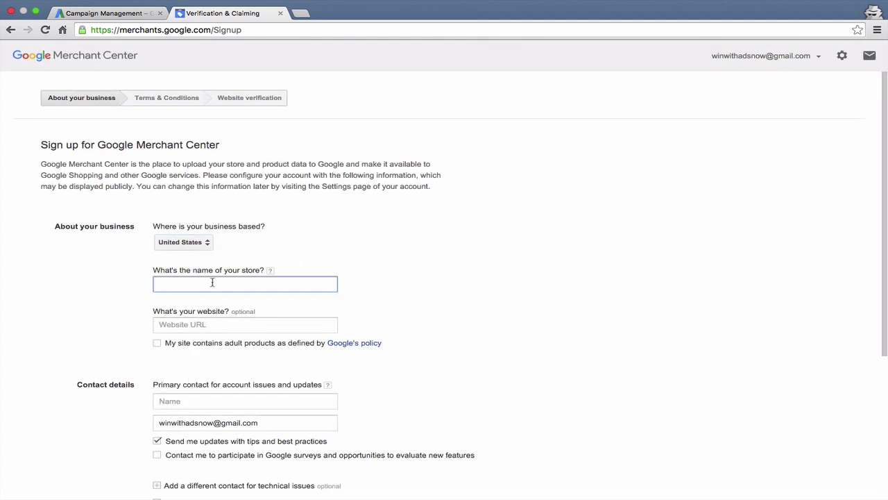
type("Example Store")
left_click(217, 322)
type("http:")
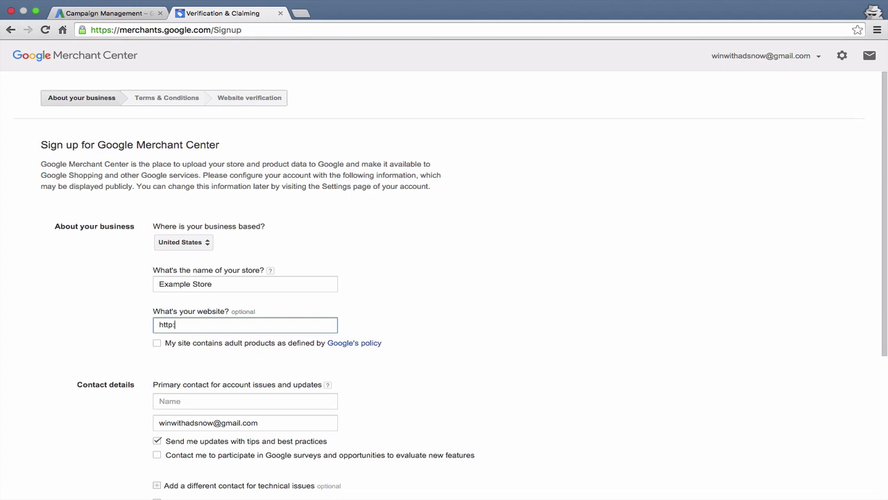
type("//www.example.com")
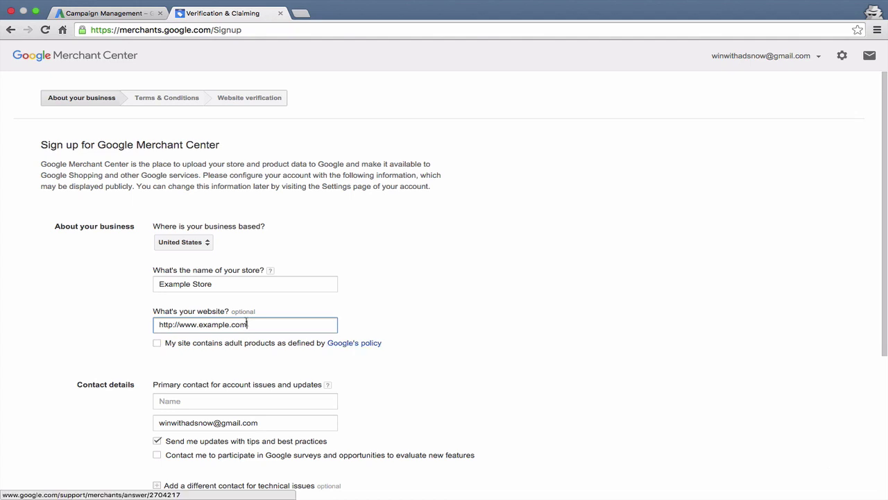
Enter the primary contact's name and opt in to Google surveys and opportunities to evaluate new features.
left_click(105, 352)
scroll(105, 352, "down", 1)
scroll(105, 352, "down", 5)
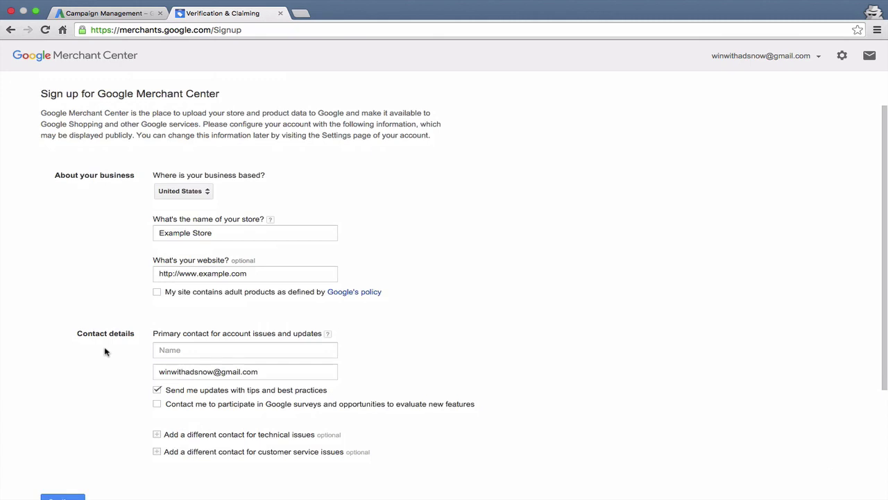
left_click(193, 302)
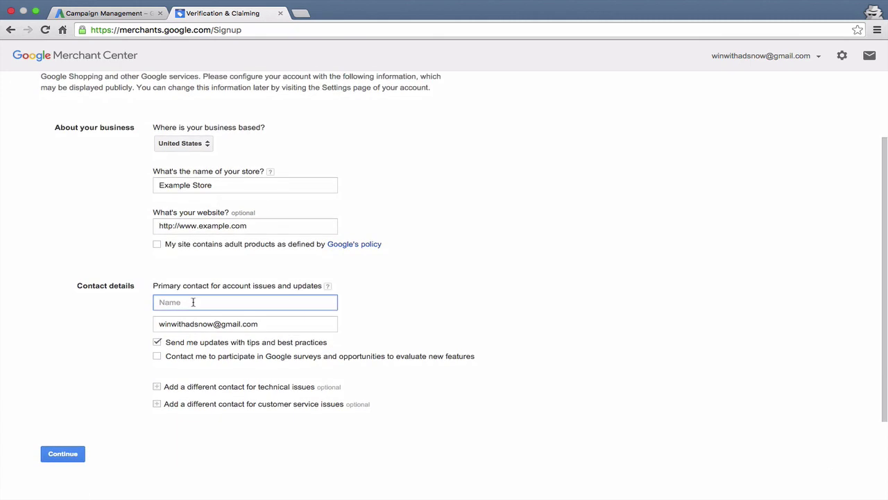
type("Blank Blank")
left_click(206, 322)
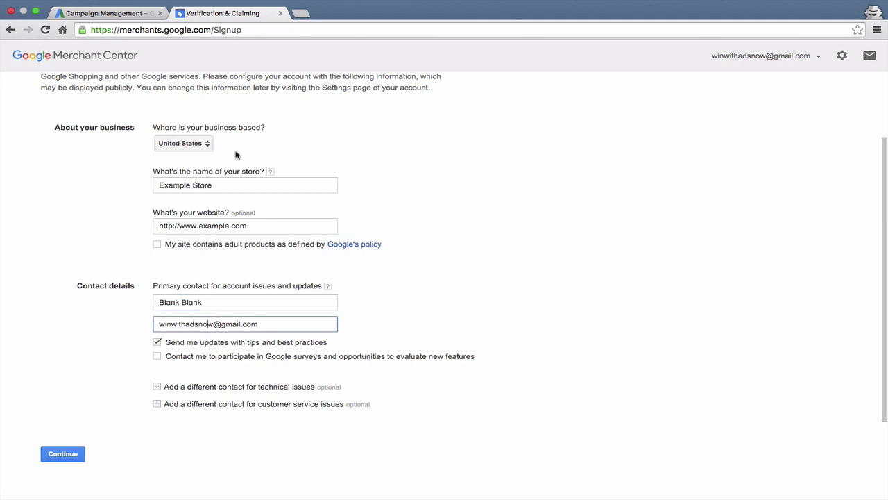
scroll(118, 246, "down", 2)
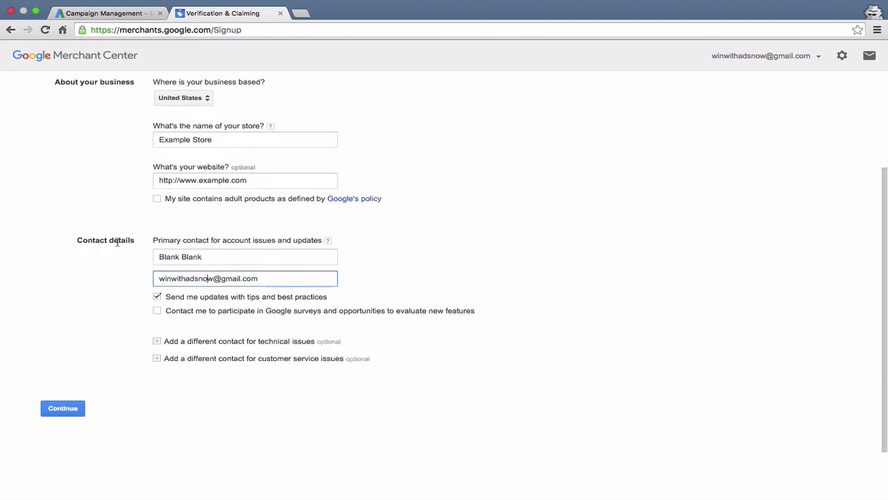
left_click(158, 312)
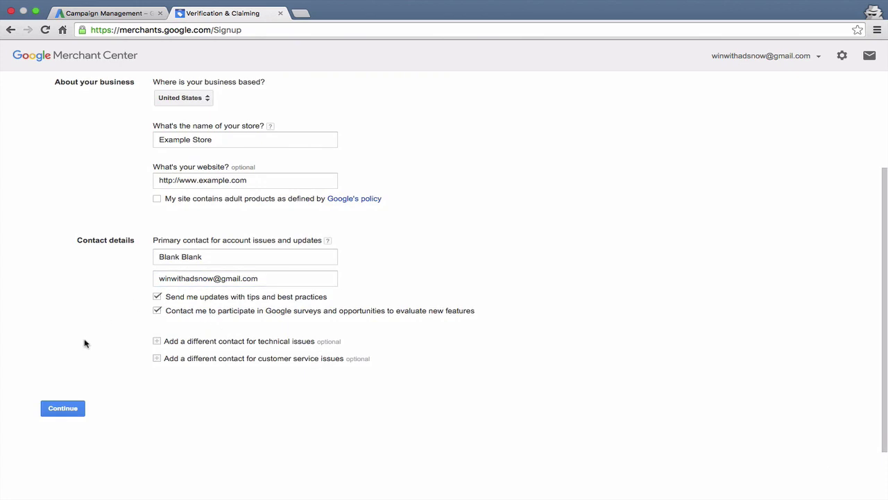
Examine the optional fields for separate technical and customer service contacts, leaving both sections collapsed.
scroll(86, 344, "down", 2)
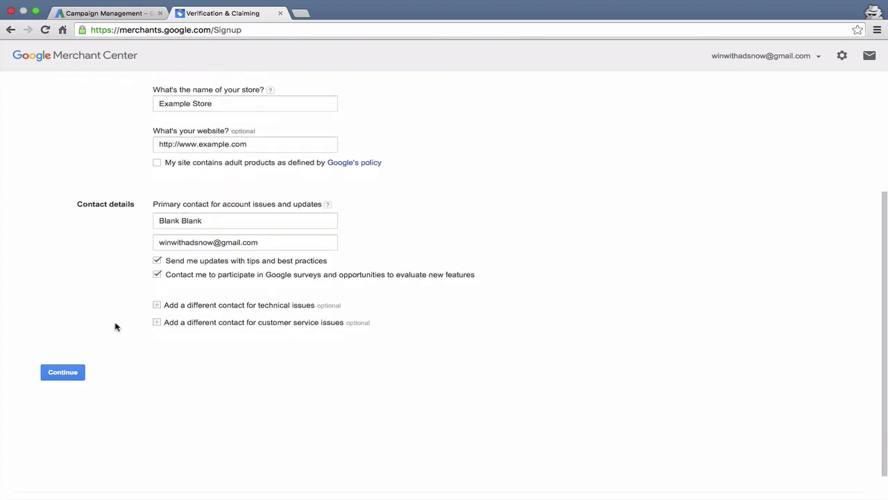
left_click(156, 306)
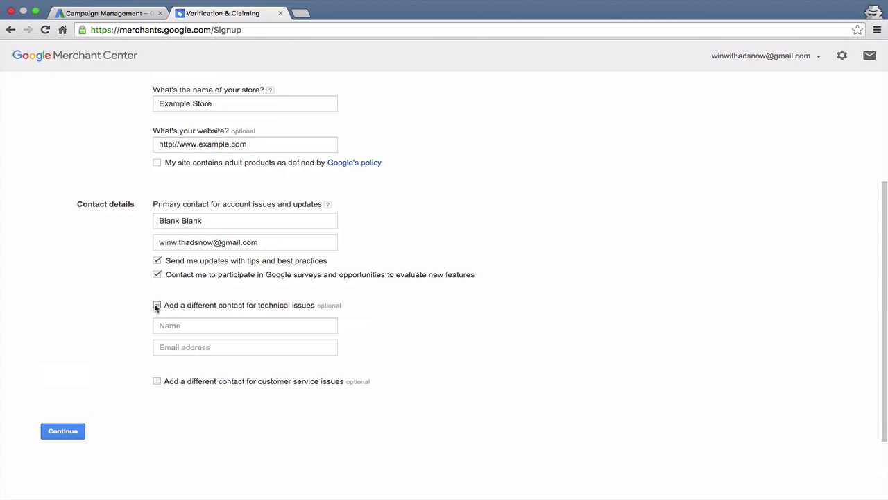
left_click(156, 382)
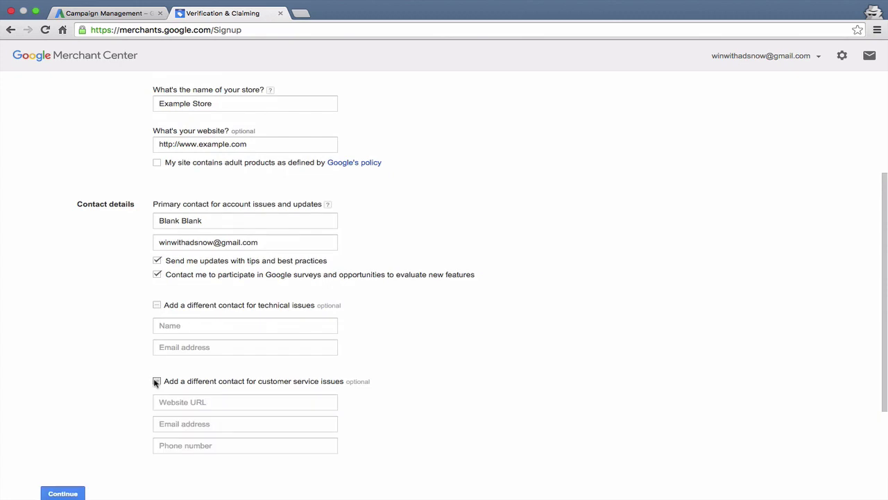
left_click(157, 382)
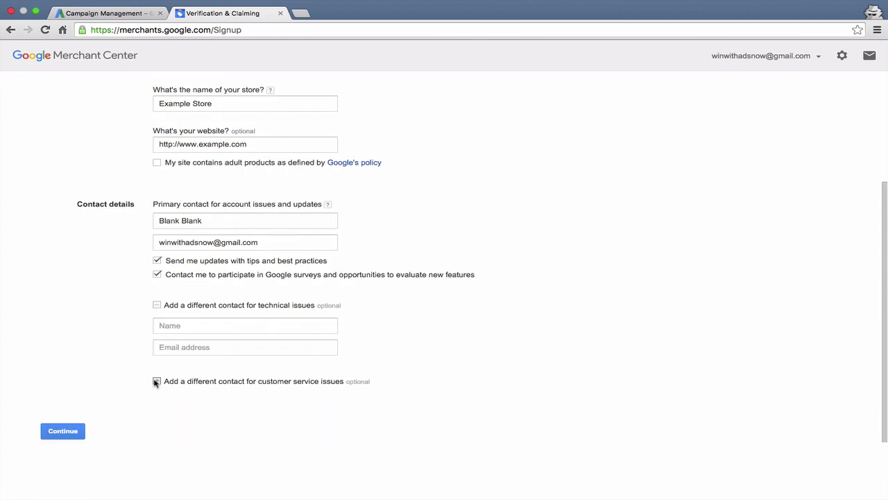
left_click(158, 305)
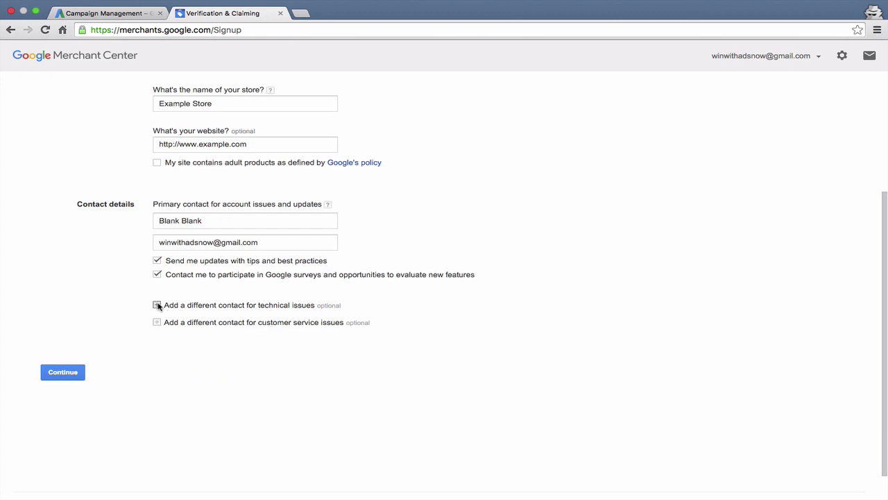
Submit the business information with agreement to the Terms & Conditions, and skip website verification.
left_click(62, 373)
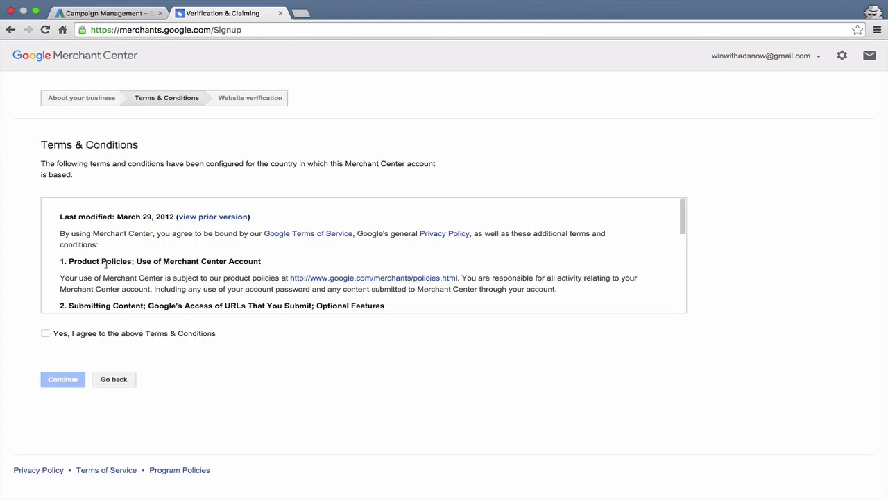
scroll(106, 264, "down", 8)
left_click(78, 336)
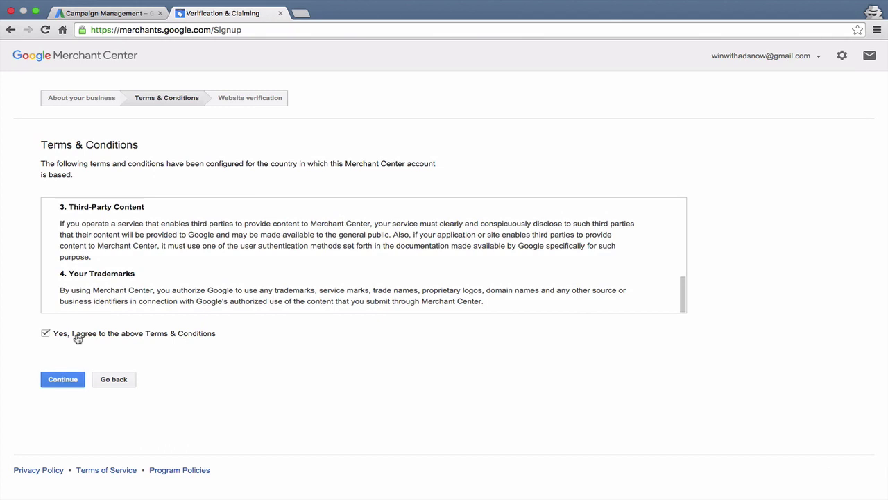
left_click(62, 381)
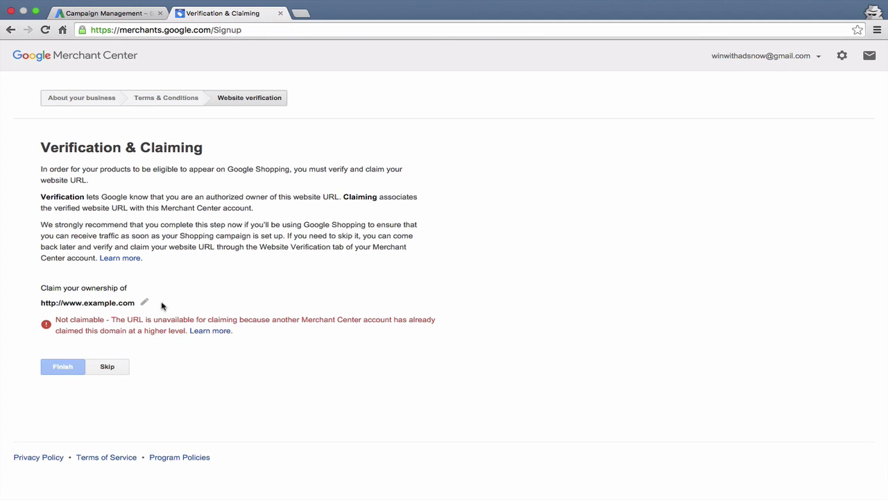
left_click(107, 369)
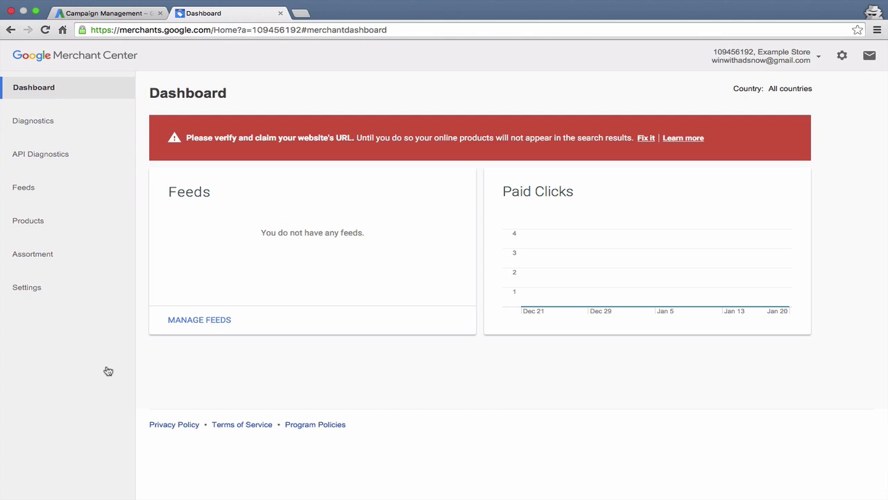
Review the website verification and claiming page from the URL alert and return to the dashboard.
left_click(646, 138)
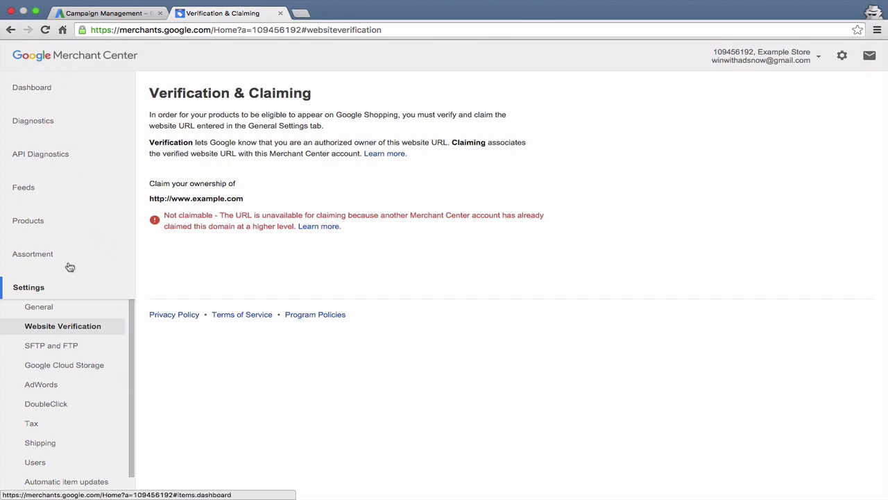
scroll(65, 403, "down", 1)
scroll(66, 402, "up", 1)
left_click(61, 93)
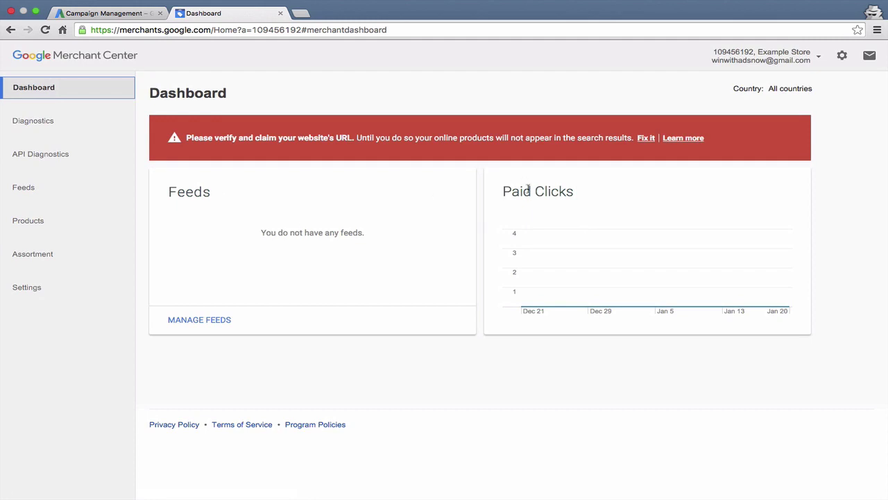
mouse_move(585, 233)
Examine the Diagnostics page, including the current account issues, and the API Diagnostics page.
left_click(55, 120)
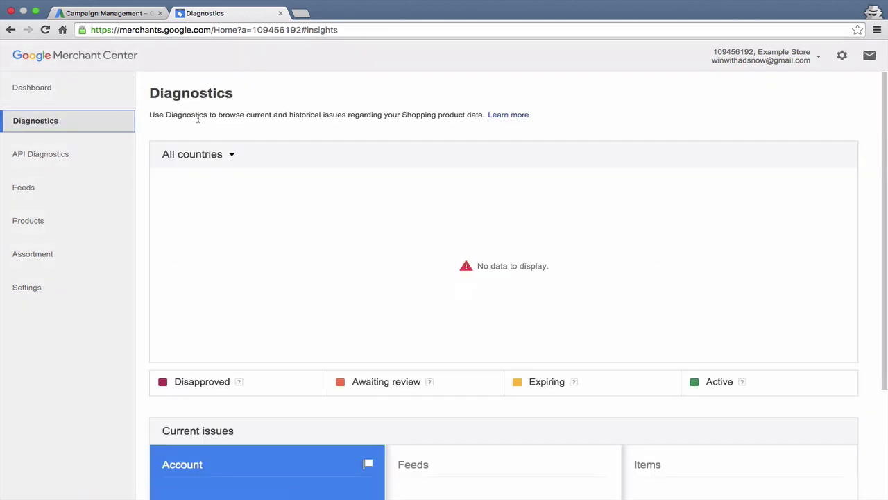
scroll(198, 117, "down", 2)
scroll(197, 119, "down", 1)
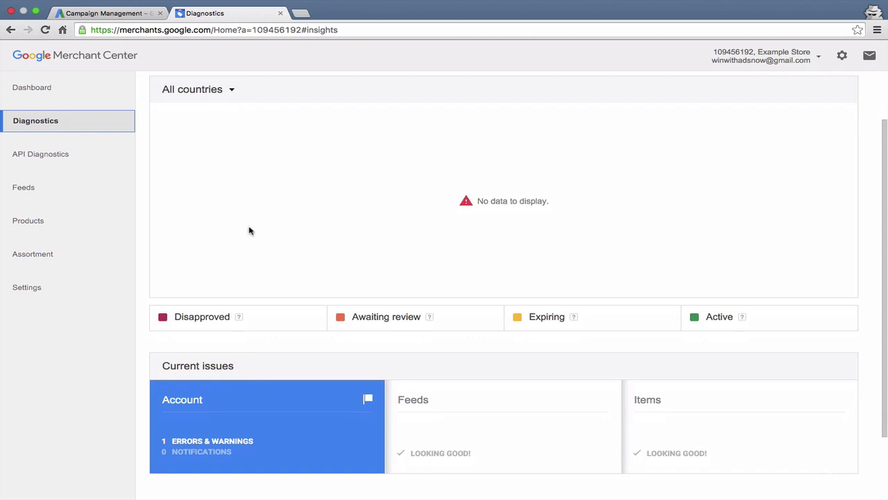
scroll(250, 231, "down", 2)
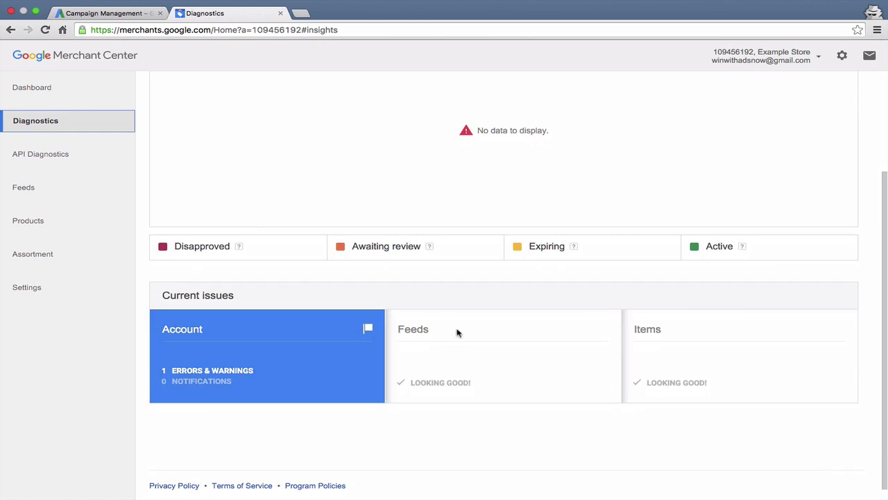
left_click(224, 352)
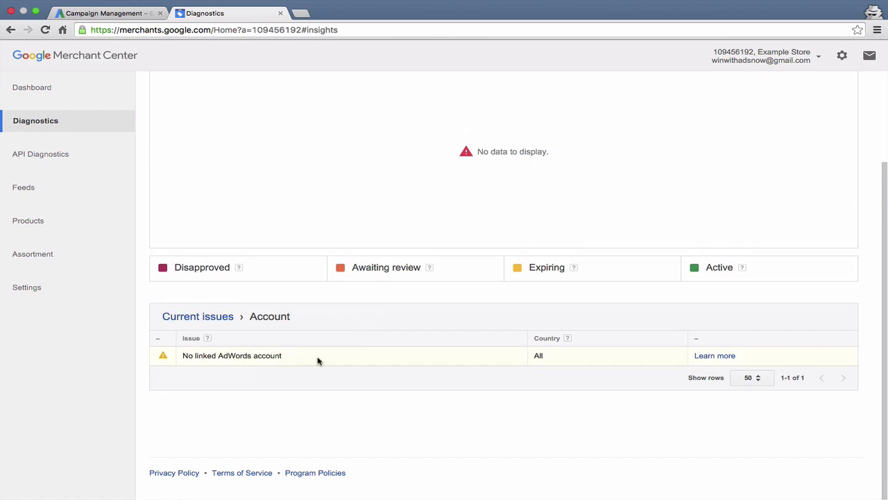
left_click(193, 319)
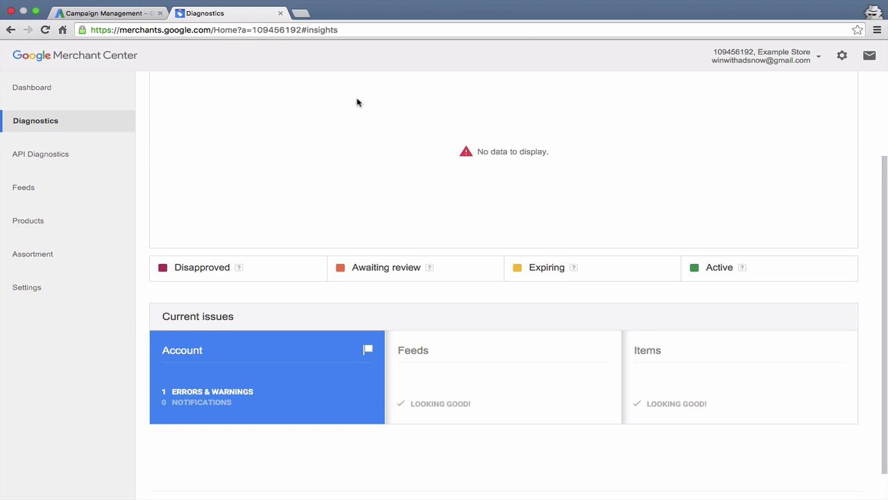
scroll(354, 105, "up", 2)
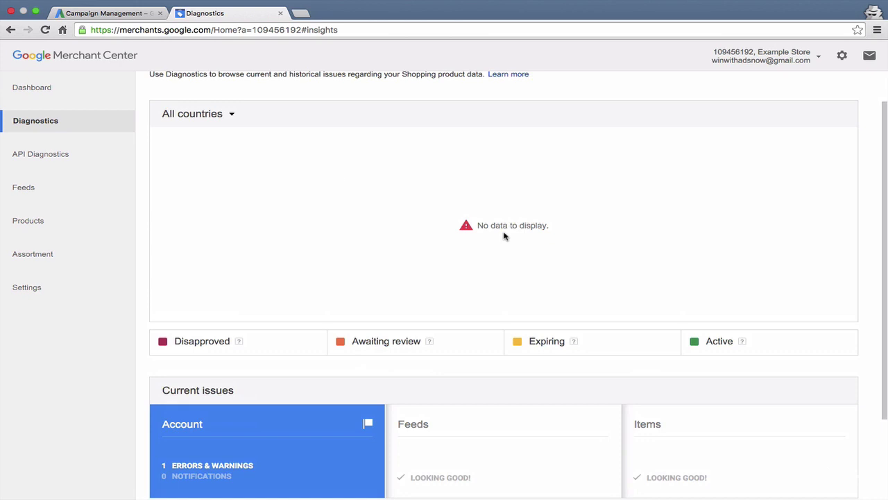
left_click(47, 157)
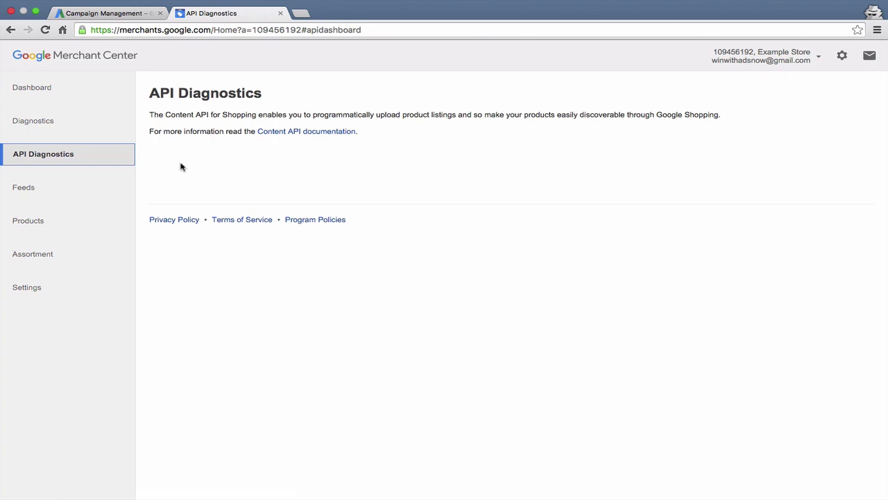
Start registering a new feed in Standard mode with Products as the feed type.
left_click(47, 185)
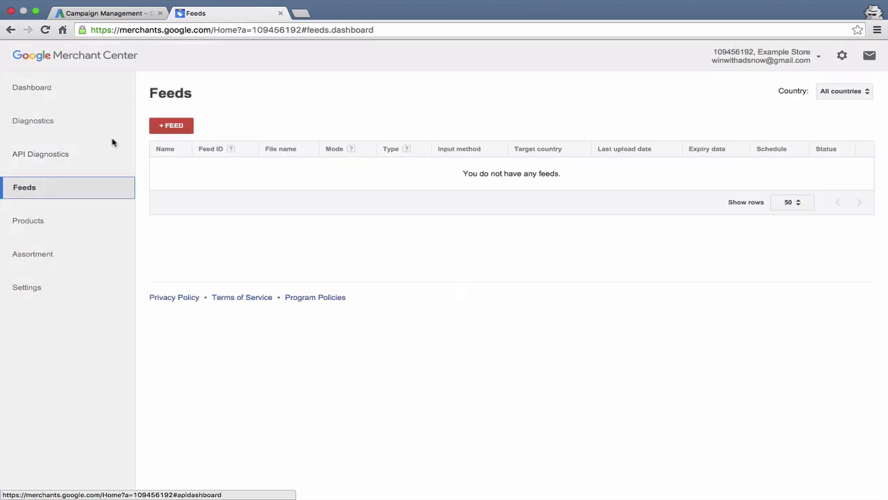
left_click(164, 131)
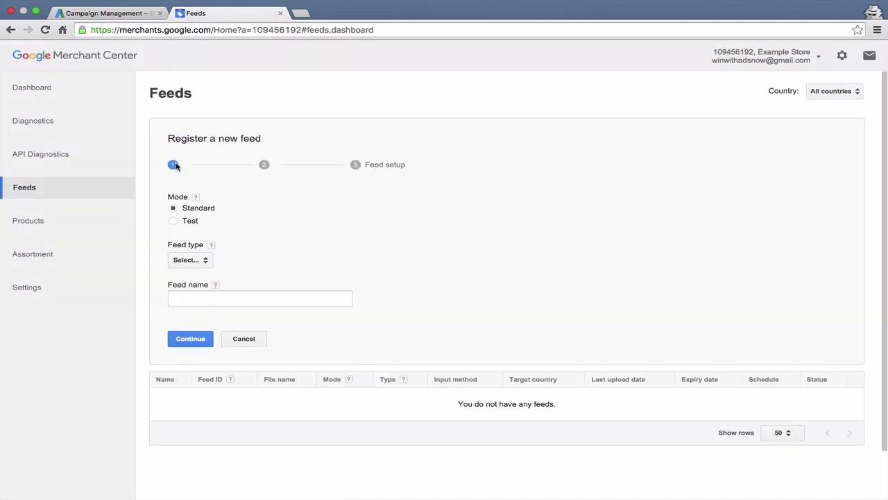
left_click(193, 220)
left_click(193, 209)
left_click(193, 261)
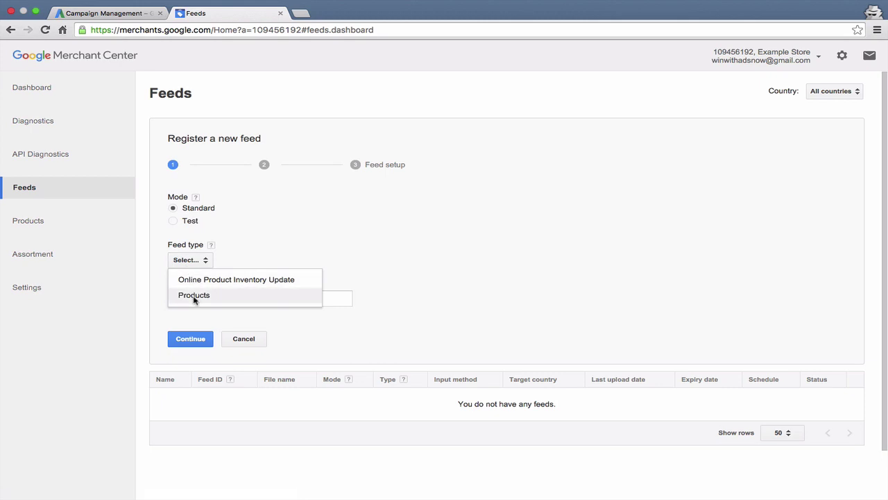
left_click(194, 296)
Set the feed's target country to United States, name it "Feed #1", and continue to the input method choice.
left_click(193, 319)
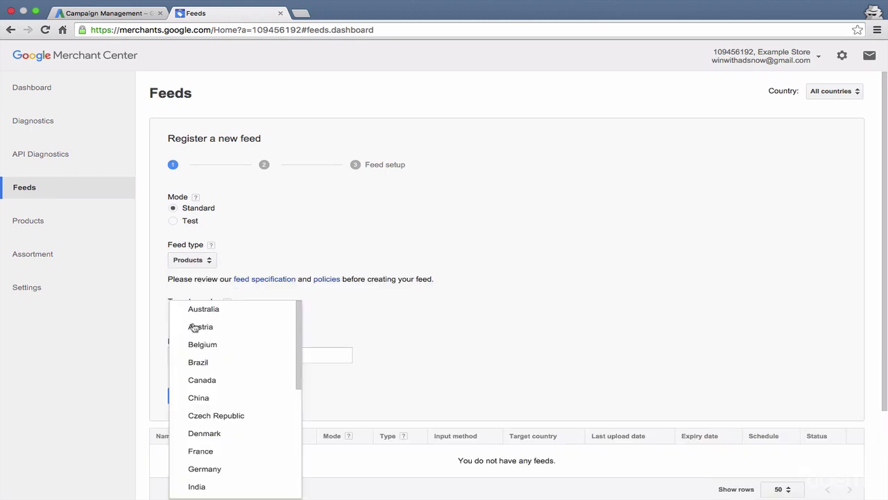
left_click(379, 322)
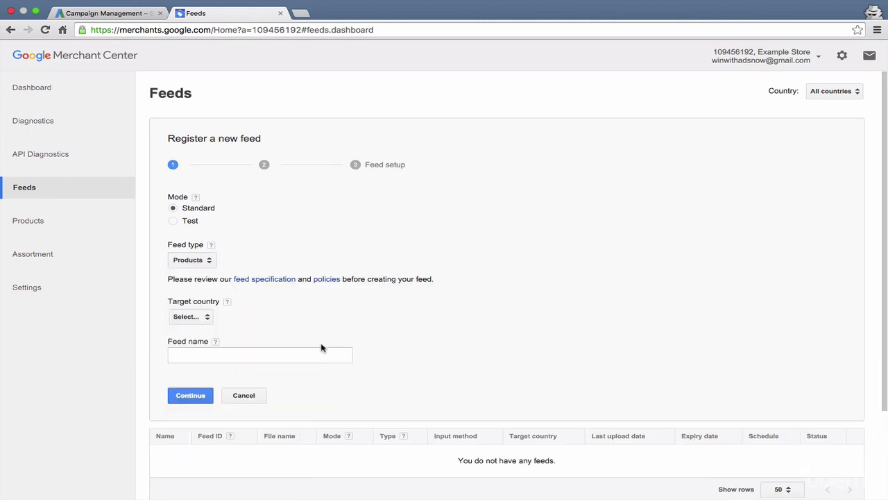
left_click(184, 316)
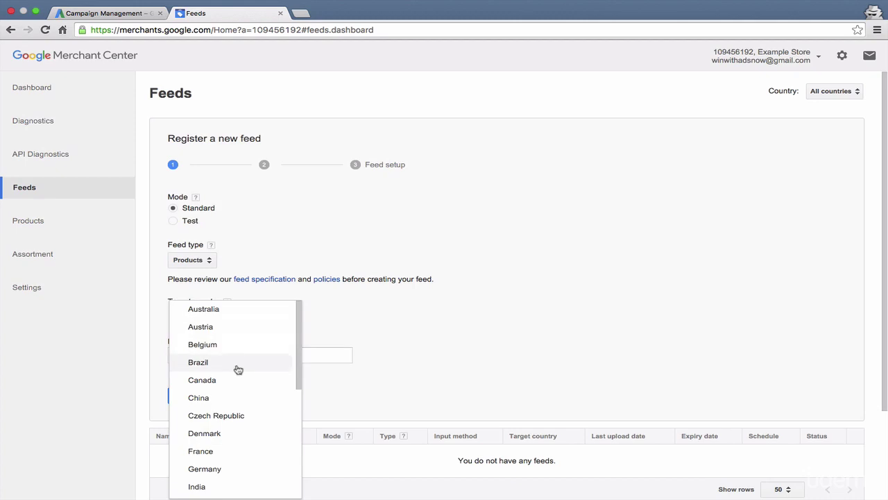
scroll(238, 369, "down", 5)
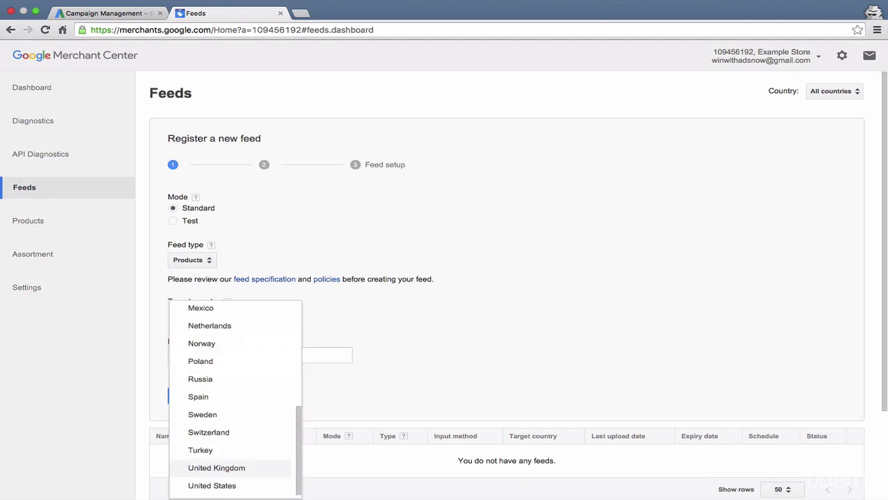
left_click(218, 486)
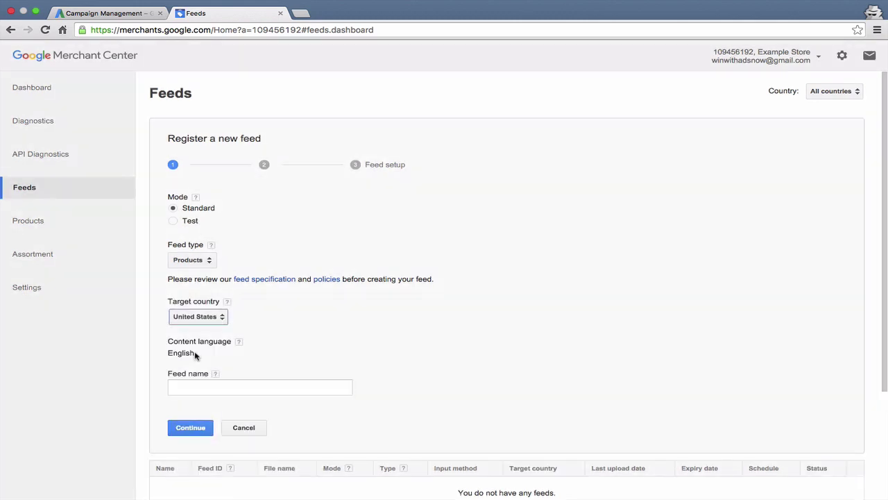
left_click(200, 388)
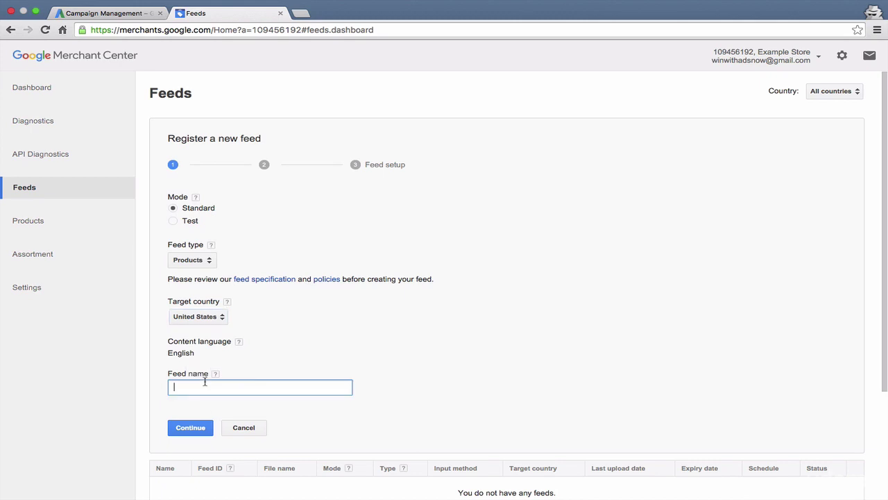
type("Feed #1")
left_click(185, 427)
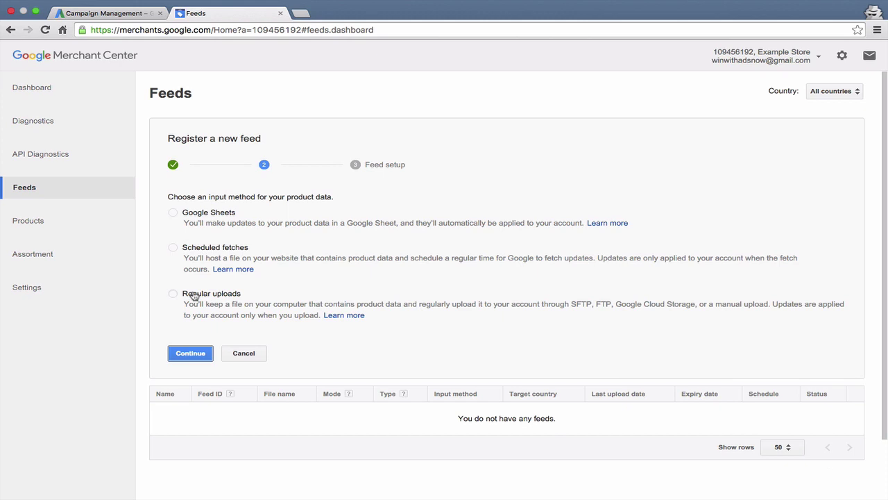
Choose Scheduled fetches as the feed's input method and examine the fetch frequency settings.
left_click(199, 250)
left_click(194, 356)
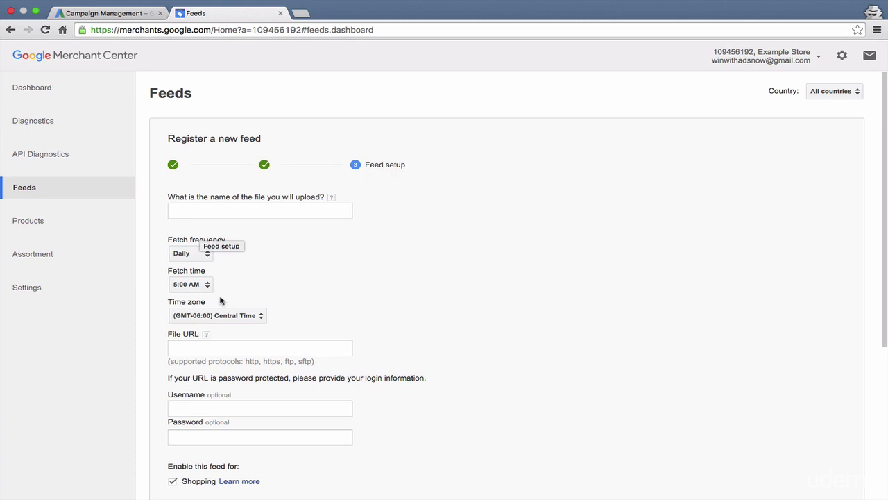
left_click(198, 254)
scroll(305, 262, "down", 3)
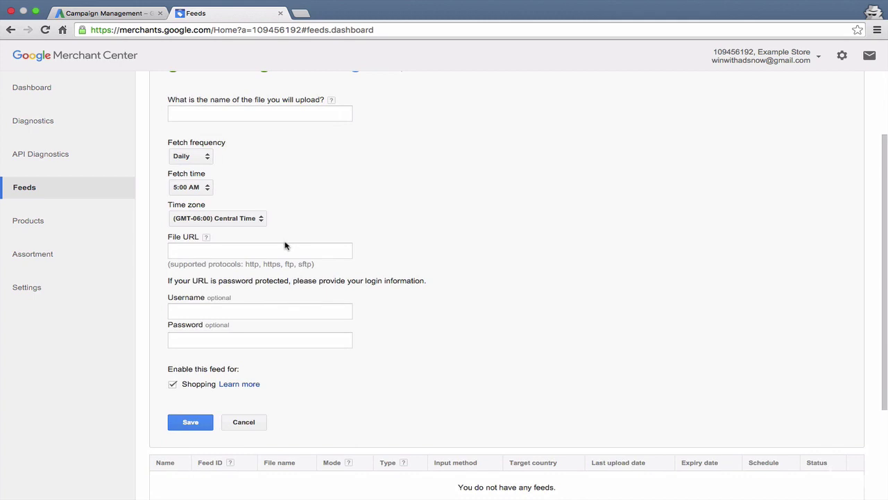
Review the file URL, login and Shopping options in the feed setup, and cancel the feed registration.
left_click(285, 244)
scroll(287, 192, "down", 1)
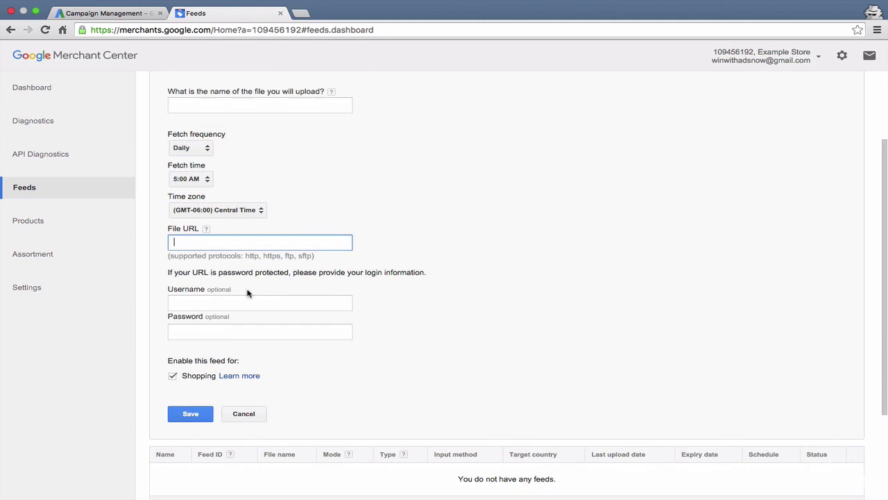
scroll(232, 208, "up", 1)
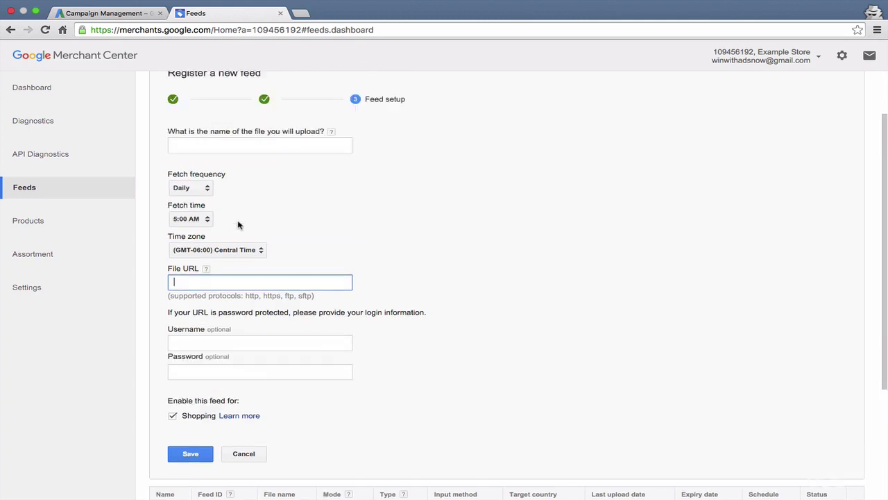
scroll(240, 224, "down", 2)
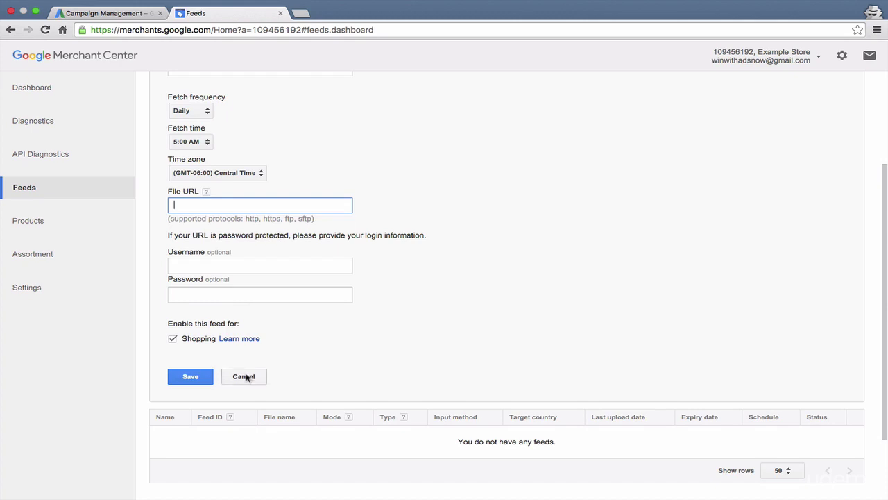
scroll(254, 340, "up", 4)
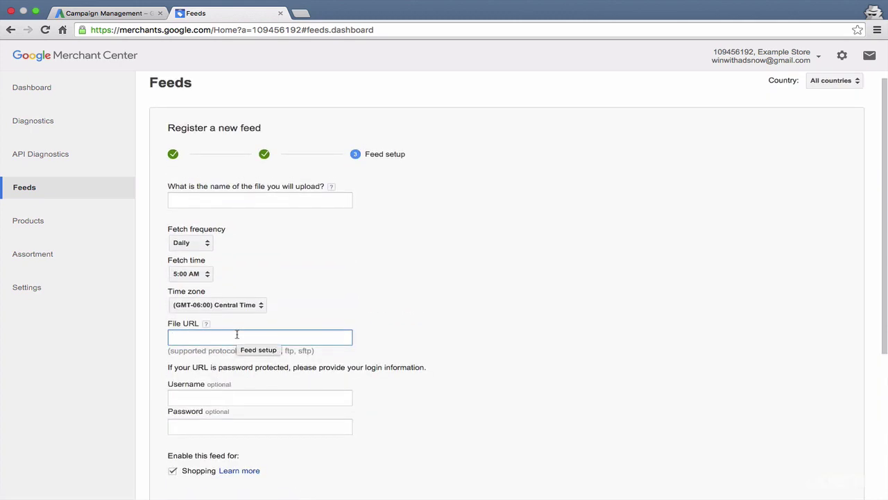
scroll(237, 335, "down", 4)
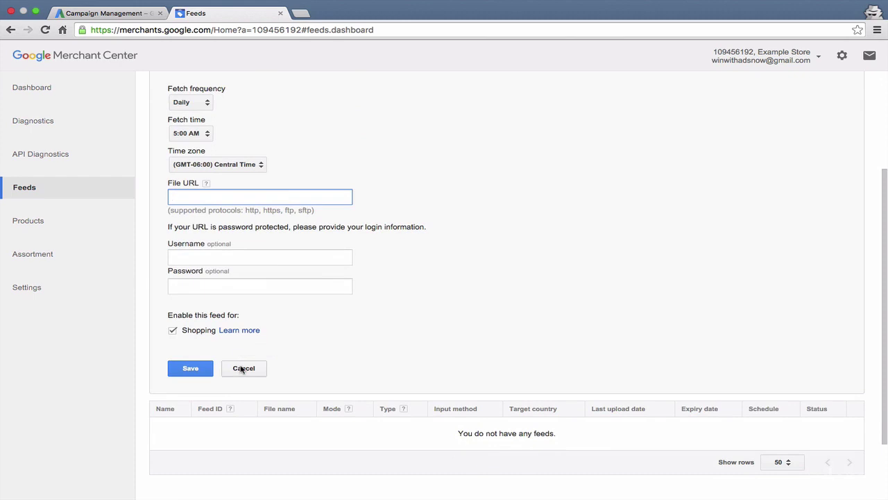
left_click(243, 368)
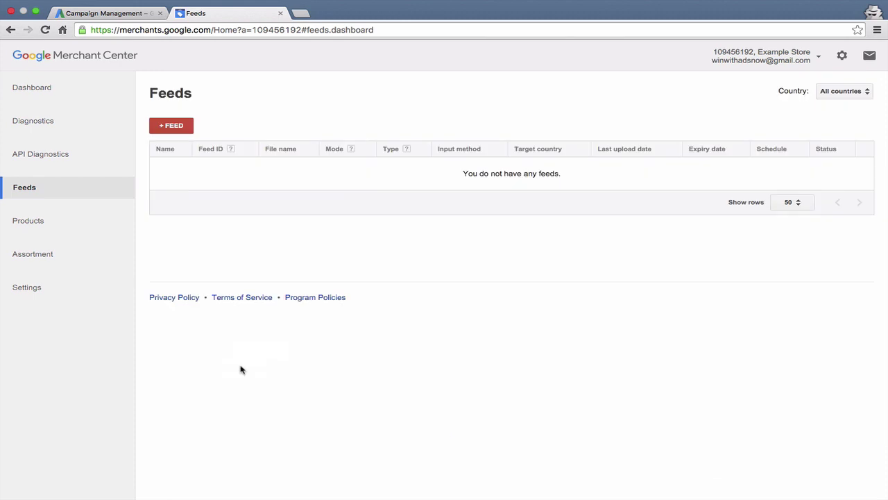
Examine the Products page, the Assortment Report, and the website URL and its claiming status in the General settings.
left_click(36, 221)
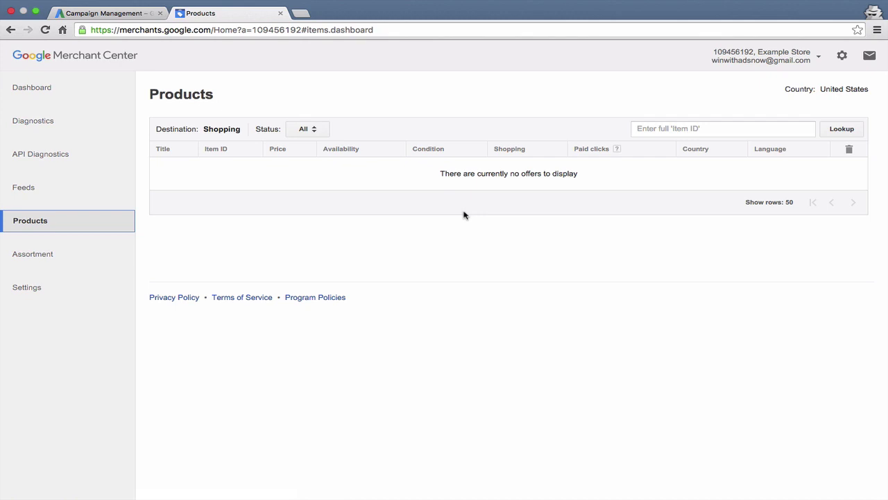
left_click(53, 255)
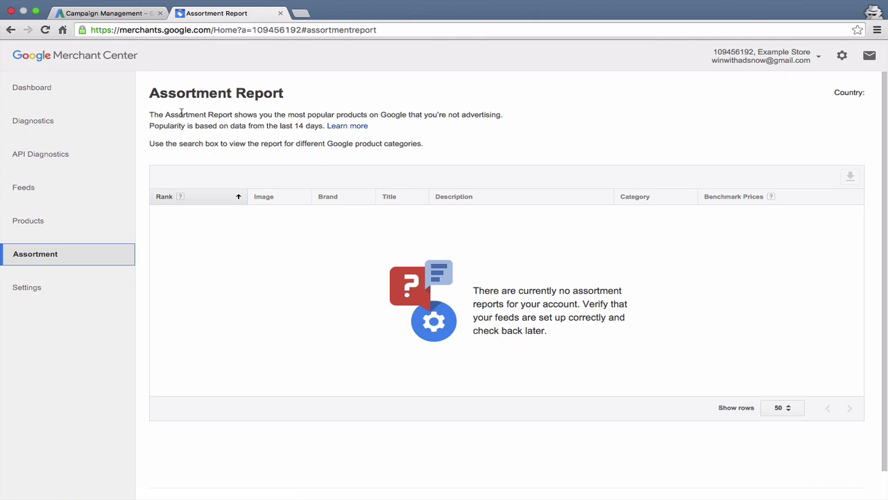
left_click(59, 294)
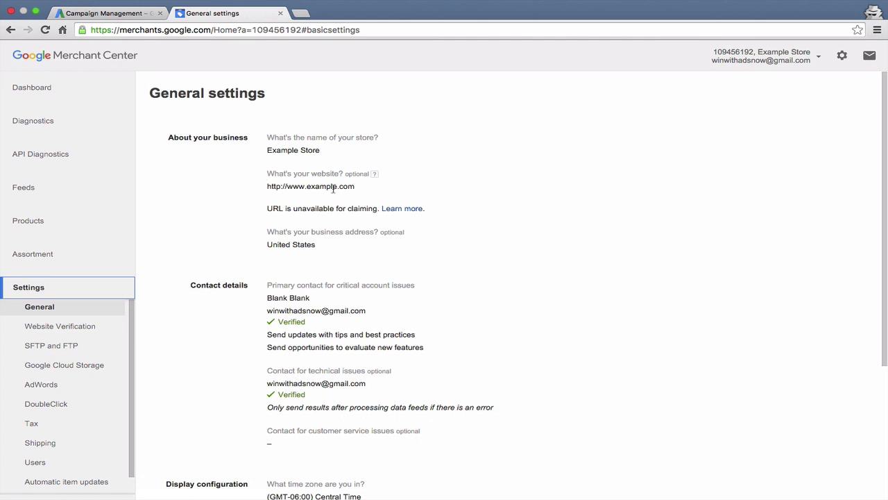
left_click_drag(286, 209, 428, 209)
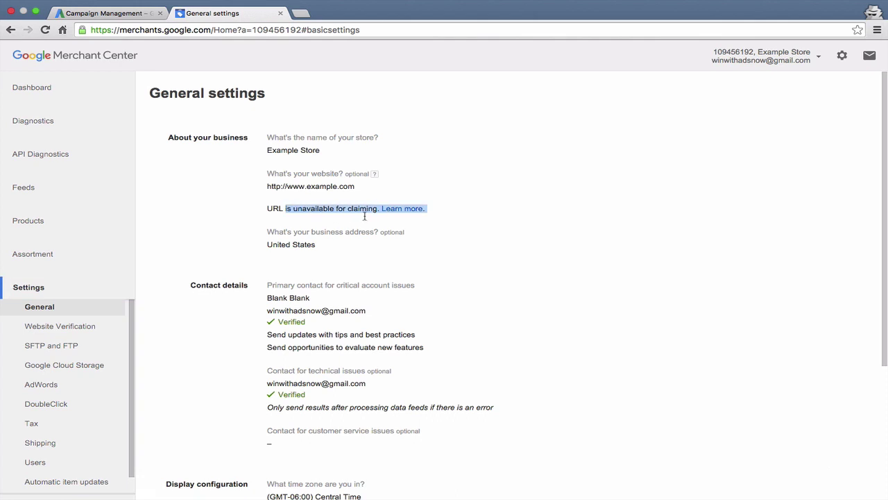
left_click(345, 202)
left_click_drag(357, 189, 261, 188)
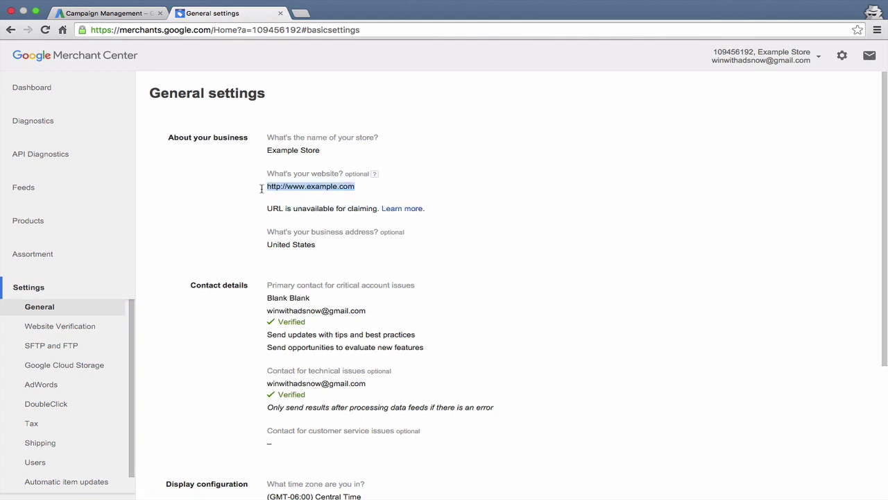
Examine the Website Verification, SFTP and FTP, and Google Cloud Storage settings.
left_click(59, 325)
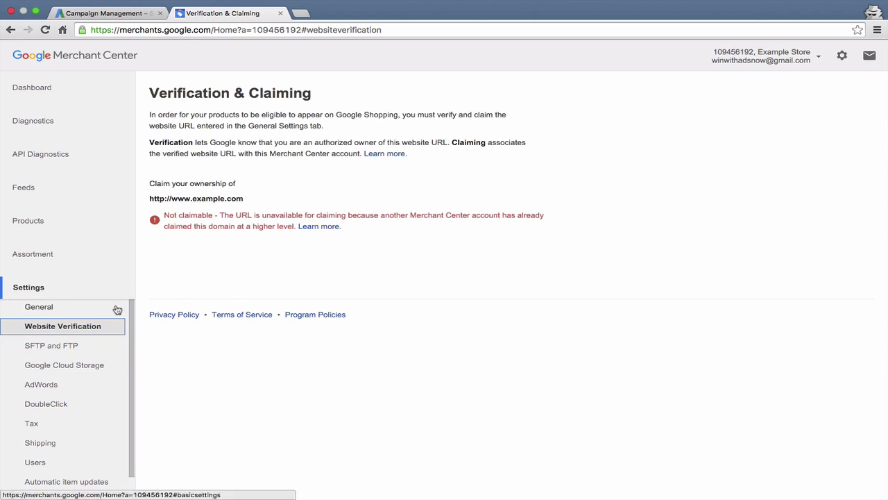
scroll(85, 339, "down", 1)
left_click(38, 336)
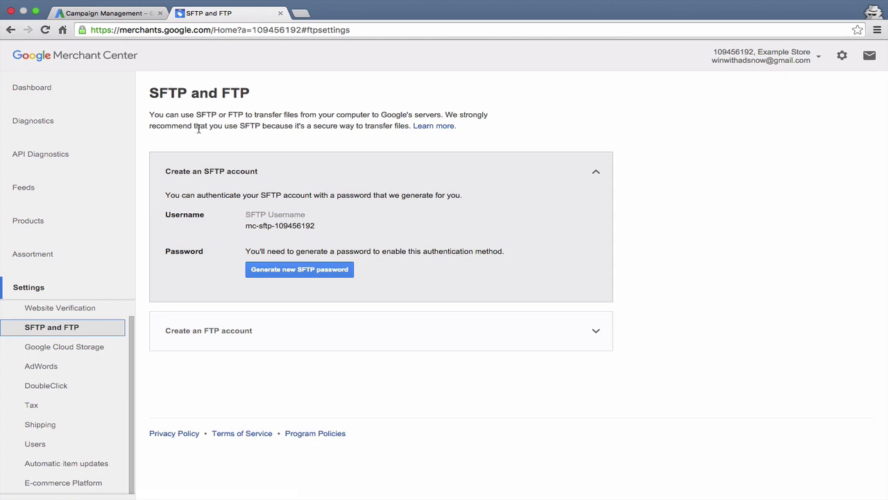
left_click(82, 350)
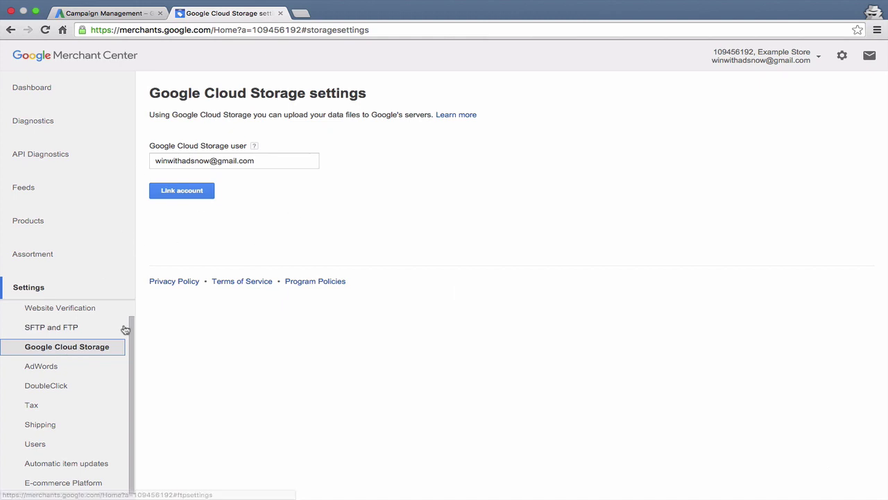
Compare the listed AdWords customer ID with the one in the AdWords account, and link that account to Merchant Center.
left_click(78, 370)
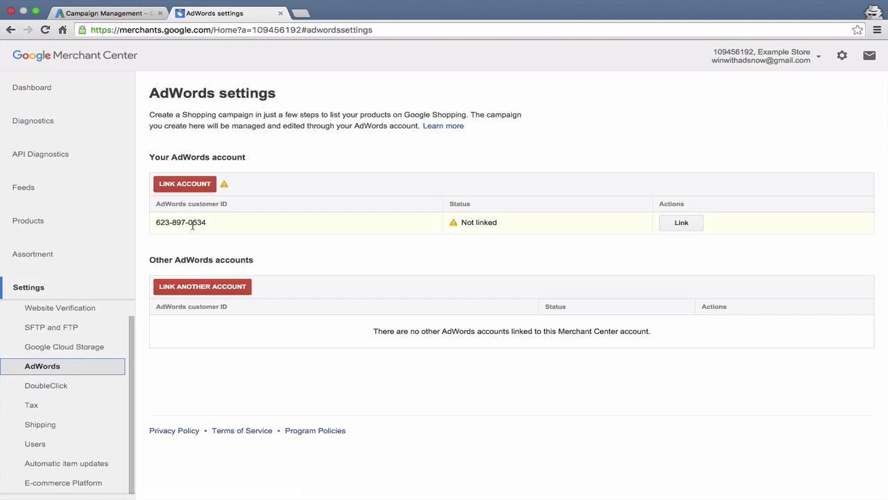
left_click_drag(155, 222, 207, 222)
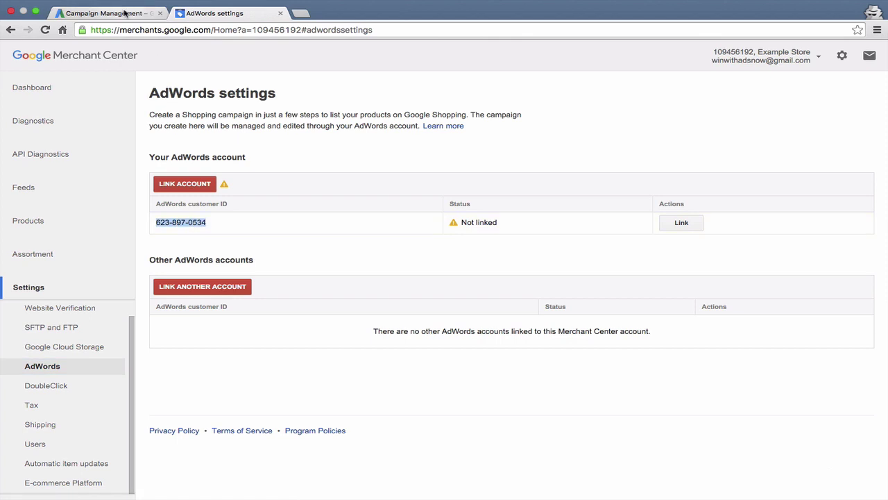
left_click(157, 13)
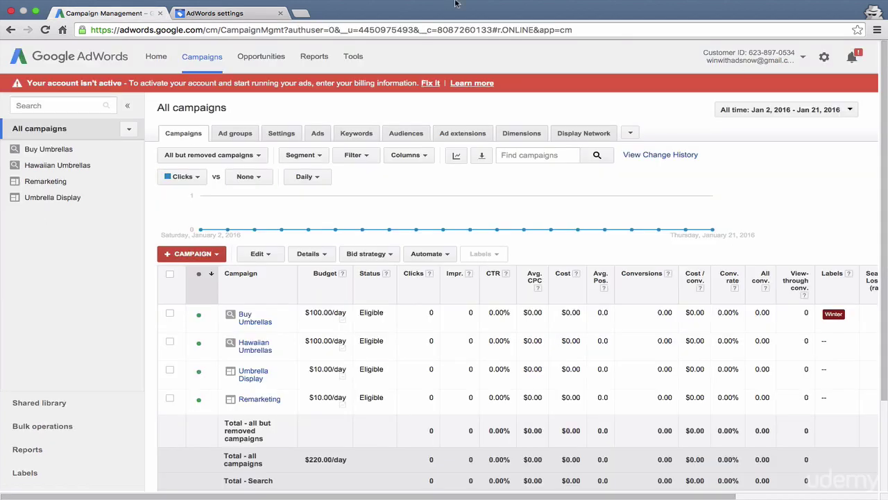
left_click(244, 26)
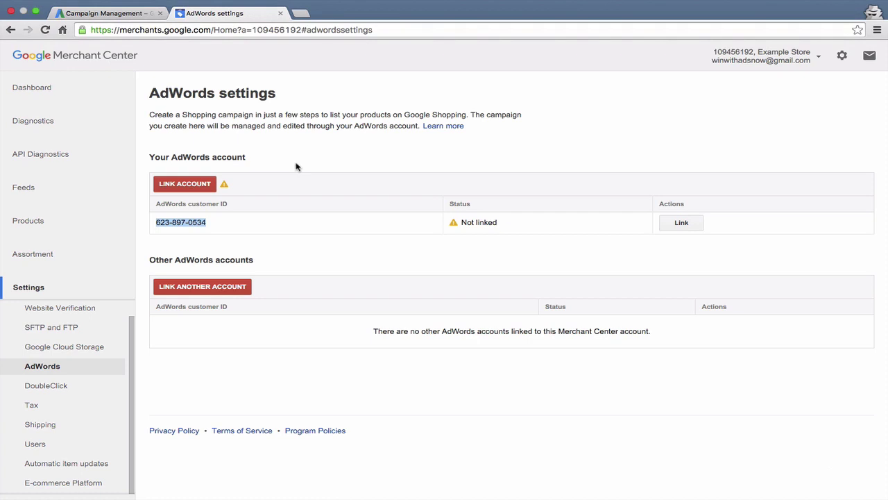
left_click(667, 225)
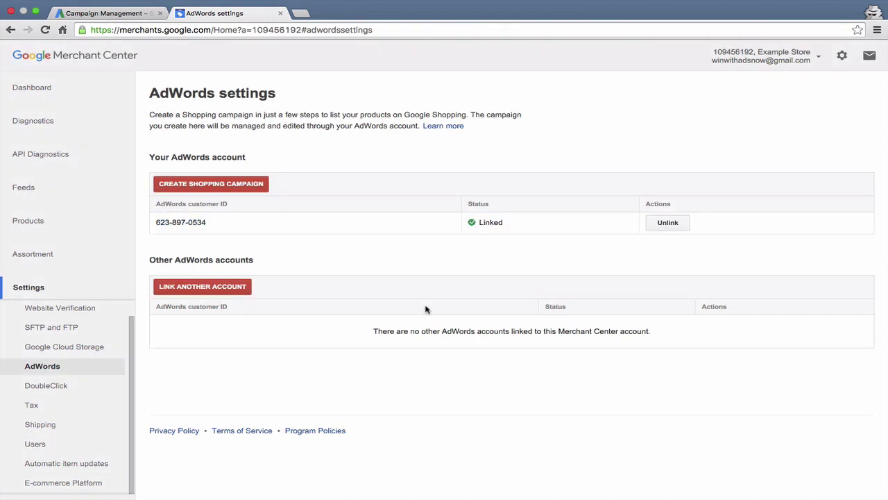
Examine the DoubleClick settings and open the Tax settings for the United States.
left_click(81, 389)
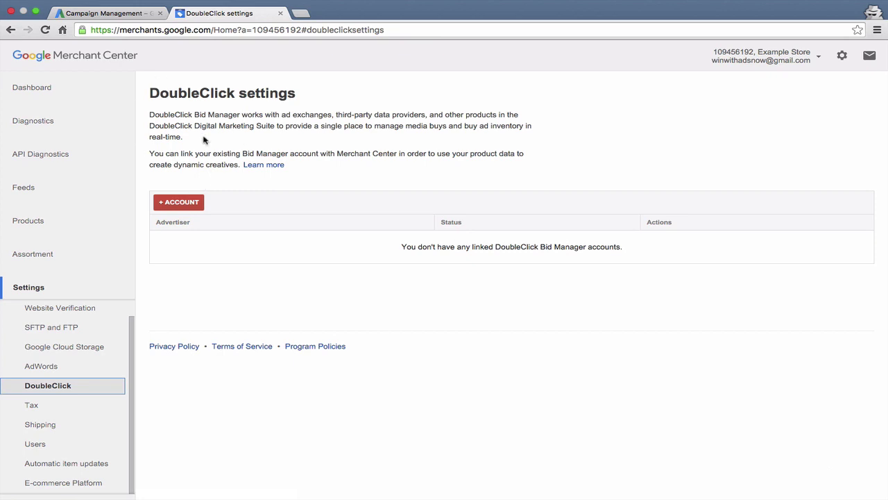
scroll(204, 140, "down", 1)
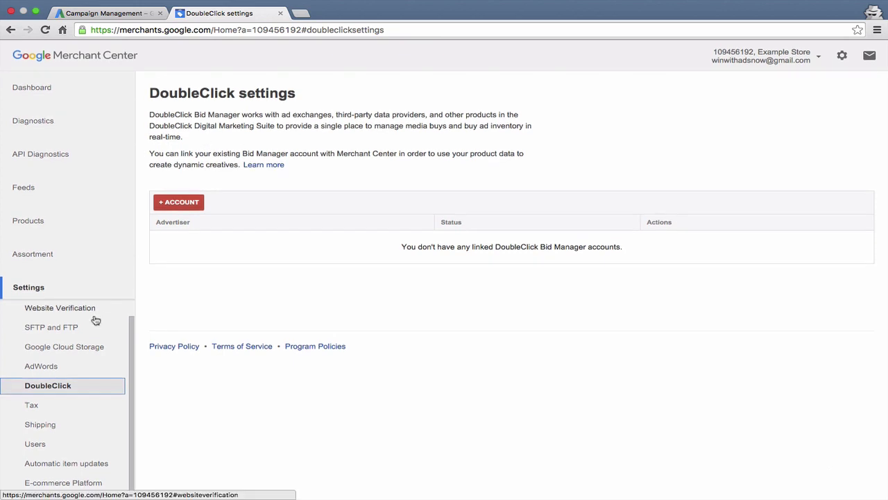
left_click(72, 387)
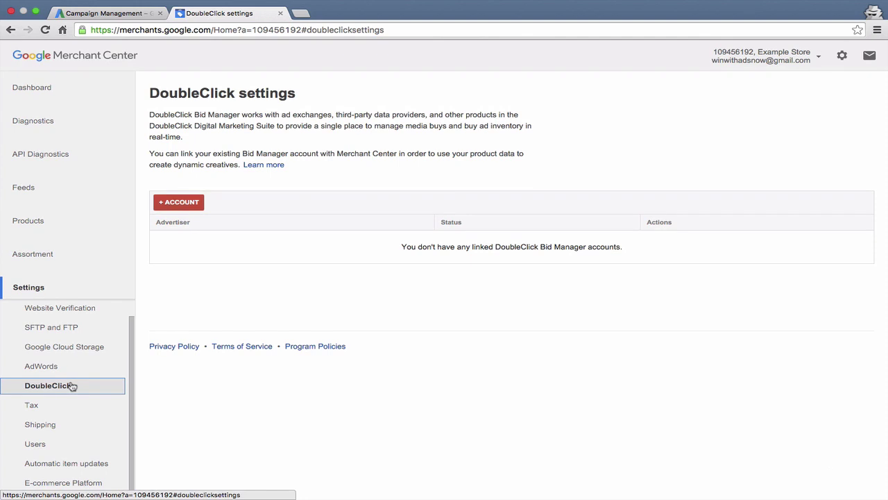
left_click(54, 407)
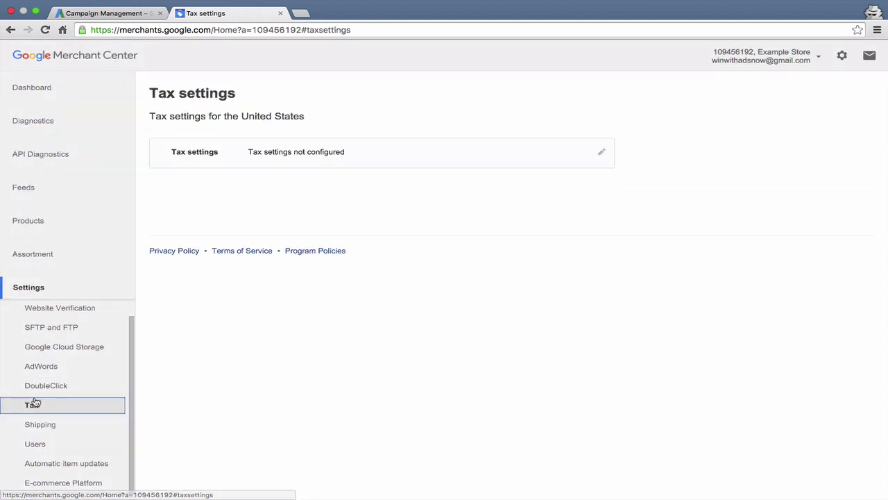
Specify taxes for individual states with Alabama at the Google determined rate, apply tax on shipping, and save the tax settings.
left_click(322, 160)
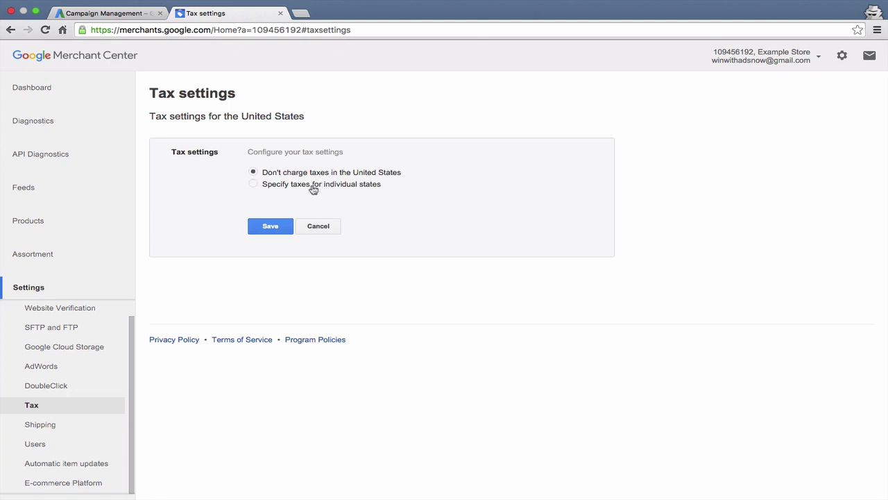
left_click(311, 186)
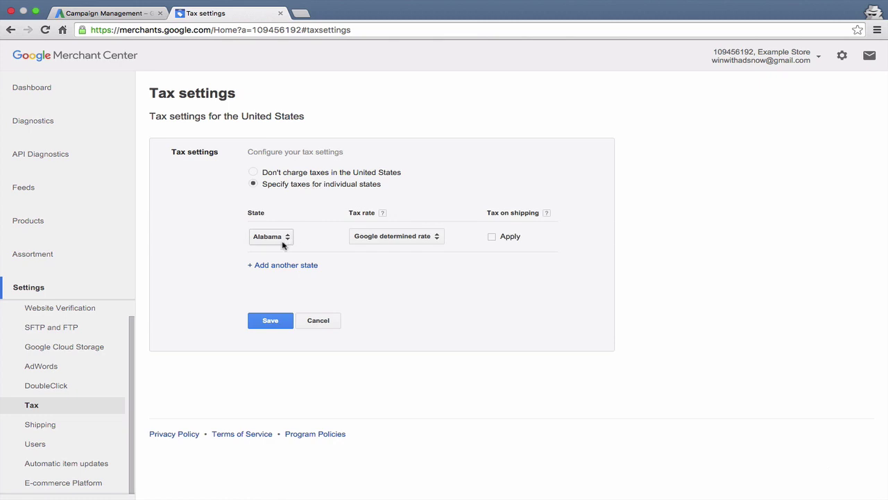
left_click(383, 238)
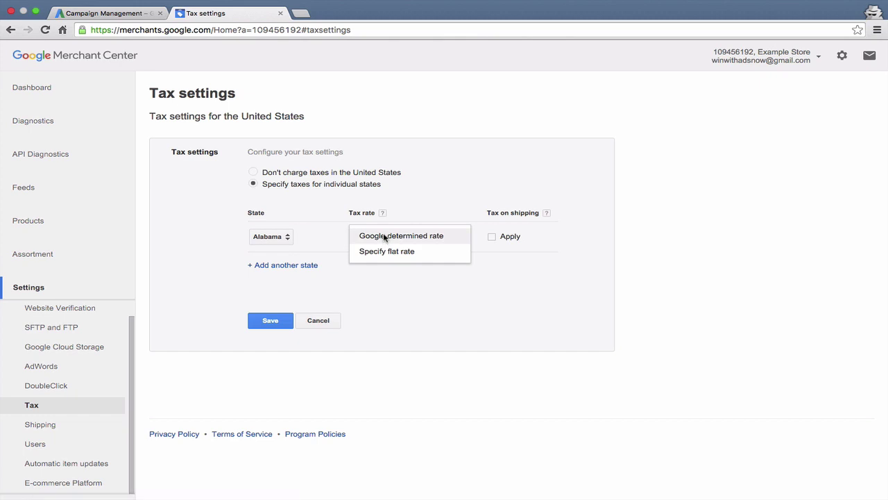
left_click(383, 237)
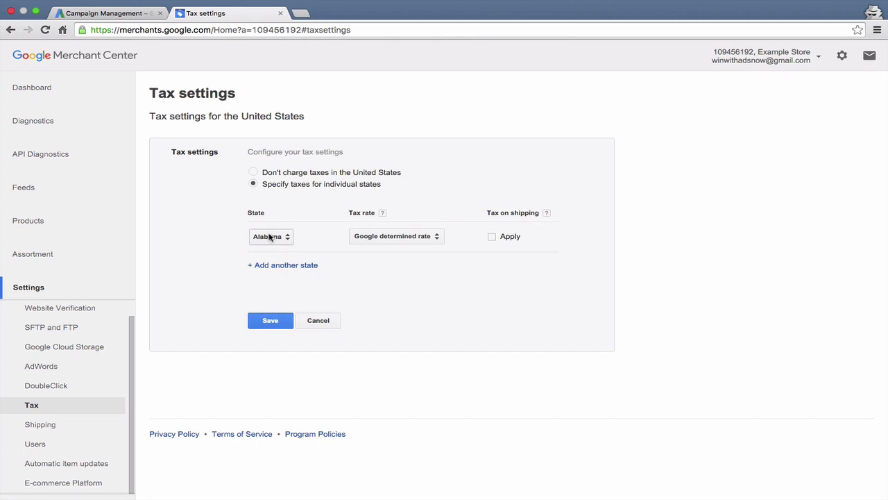
left_click(492, 237)
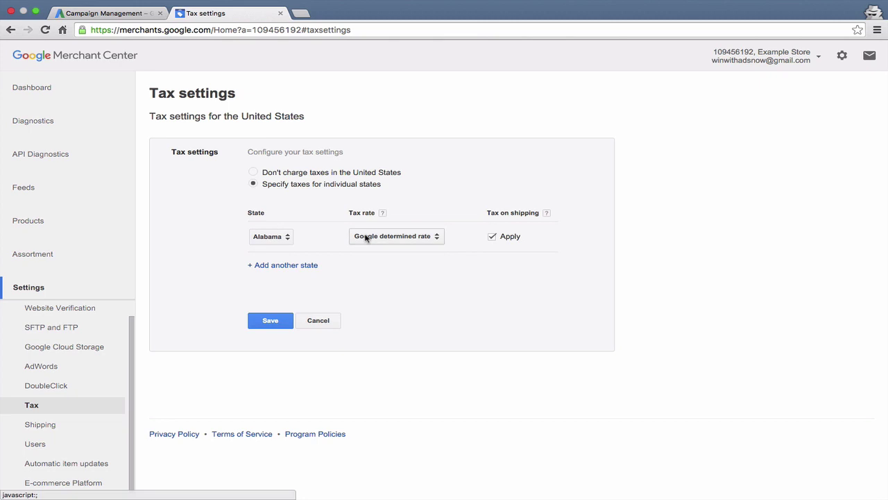
left_click(270, 320)
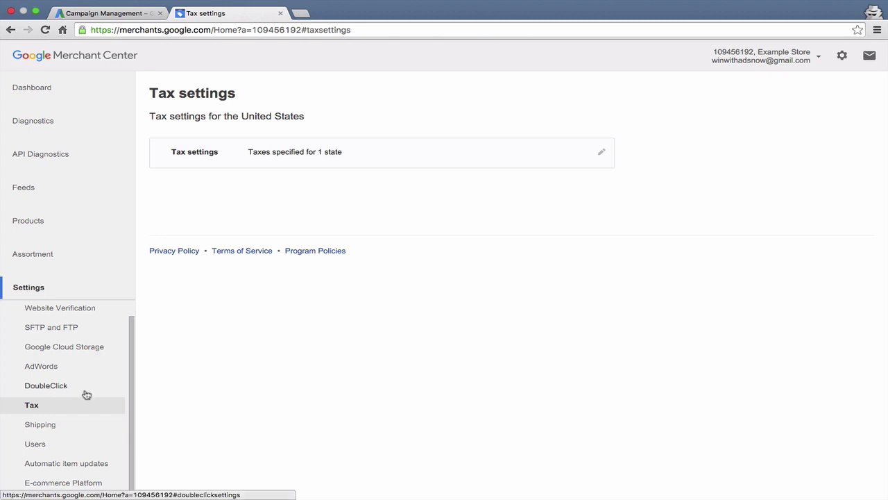
Start creating a shipping method for the United States and examine the Single rate and Rate table options.
left_click(71, 425)
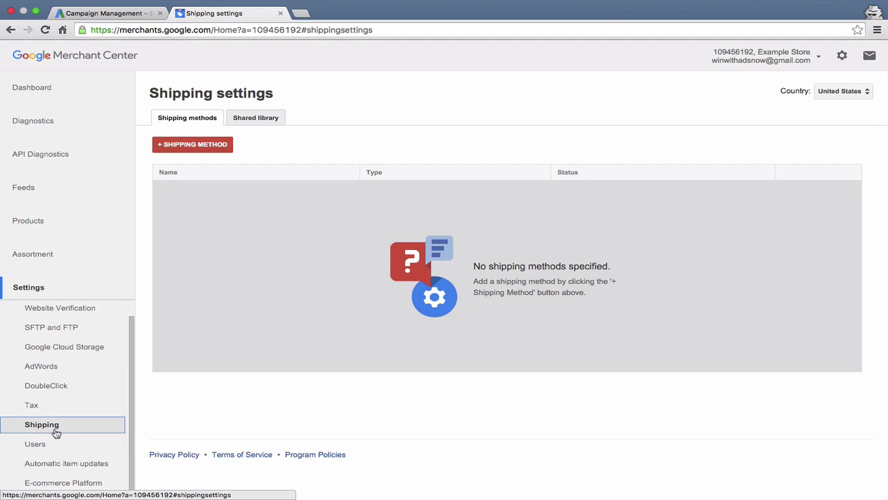
left_click(175, 149)
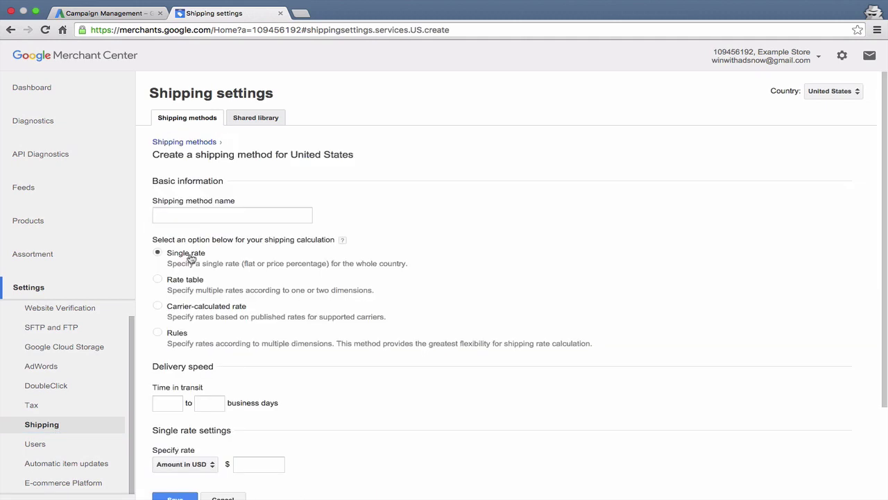
left_click(200, 216)
left_click(180, 283)
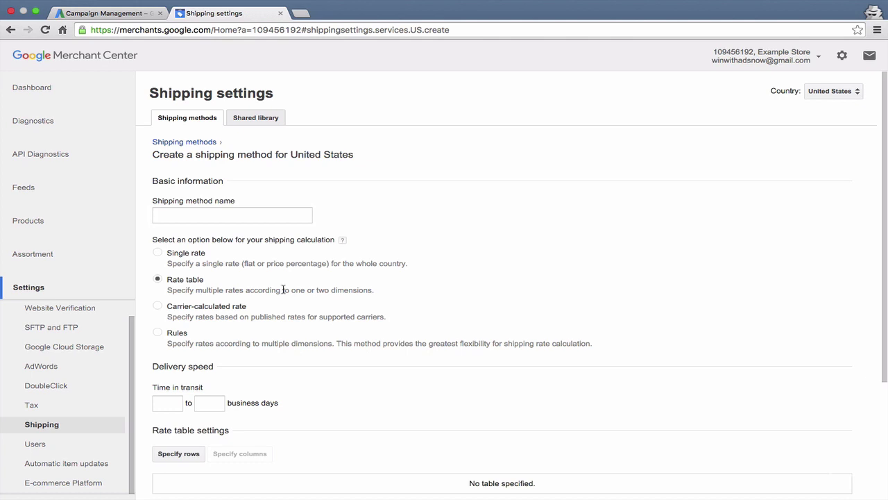
scroll(283, 289, "down", 3)
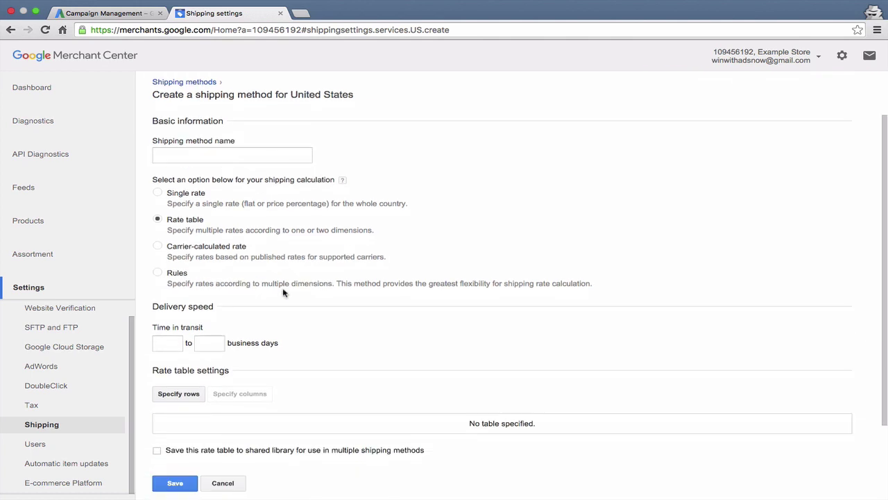
Preview the Carrier-calculated rate settings with UPS as the carrier.
left_click(220, 251)
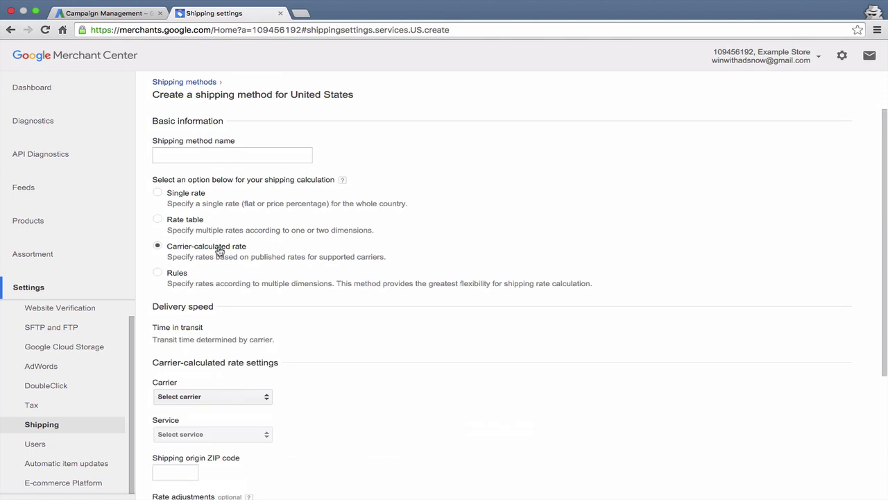
scroll(224, 343, "down", 3)
left_click(224, 331)
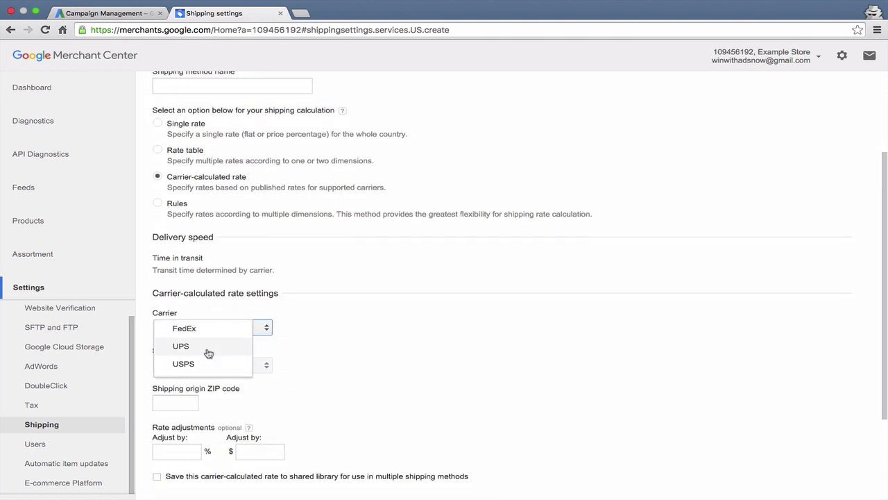
left_click(212, 345)
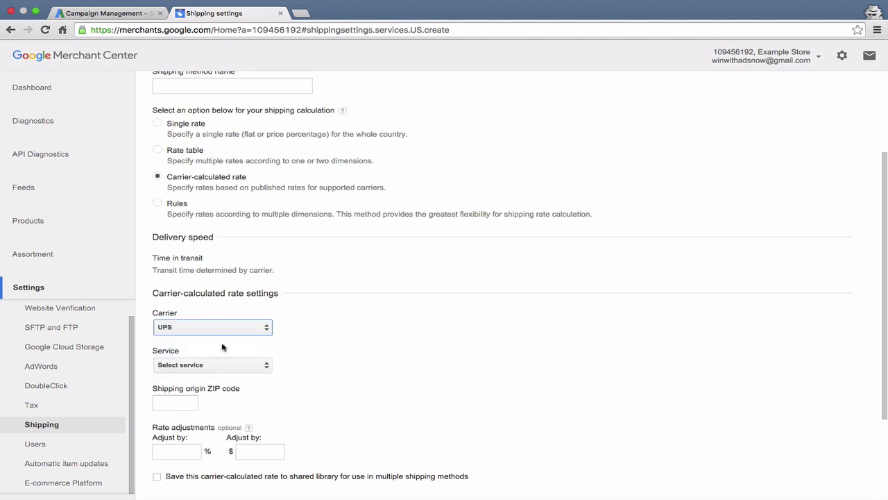
scroll(215, 386, "down", 2)
scroll(212, 393, "up", 3)
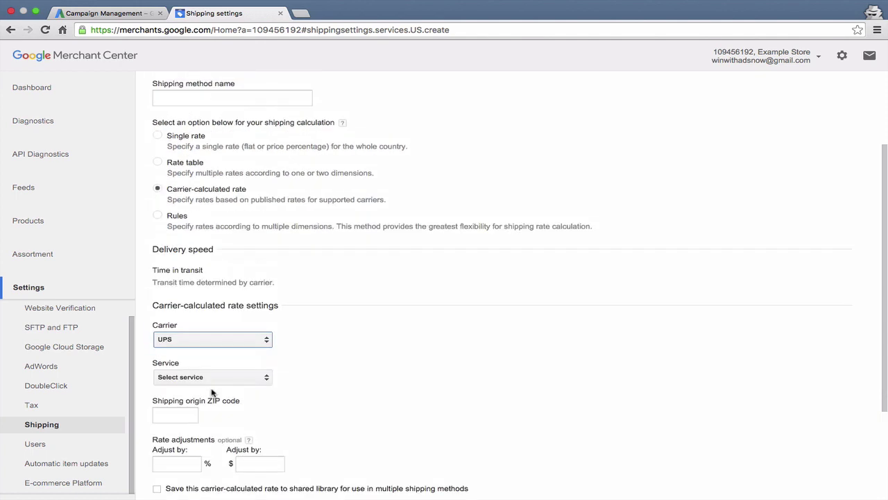
Preview the Rules option for the shipping calculation, including its time in transit range and rule settings.
left_click(158, 216)
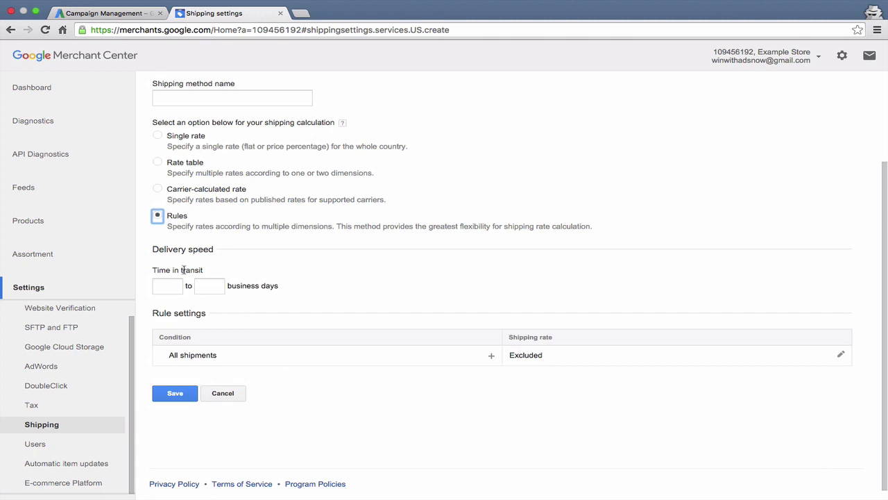
left_click(173, 287)
left_click(213, 284)
Examine the Users settings and the Automatic item updates settings.
left_click(79, 443)
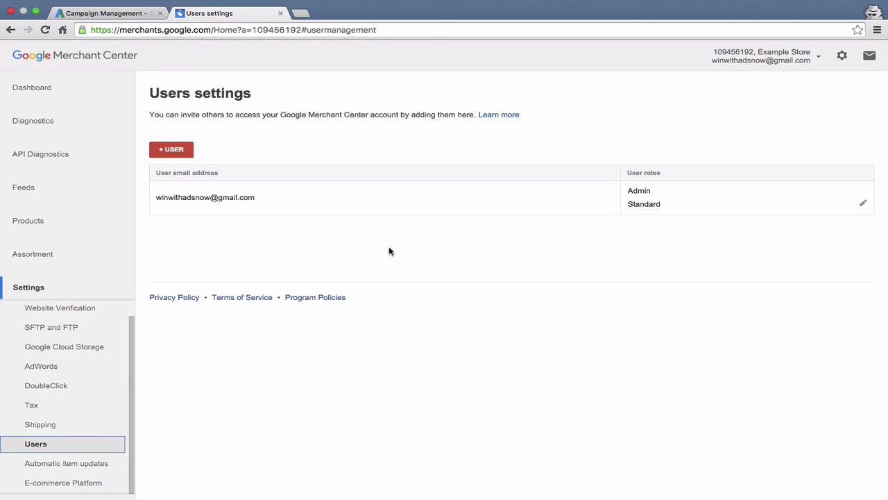
left_click(58, 466)
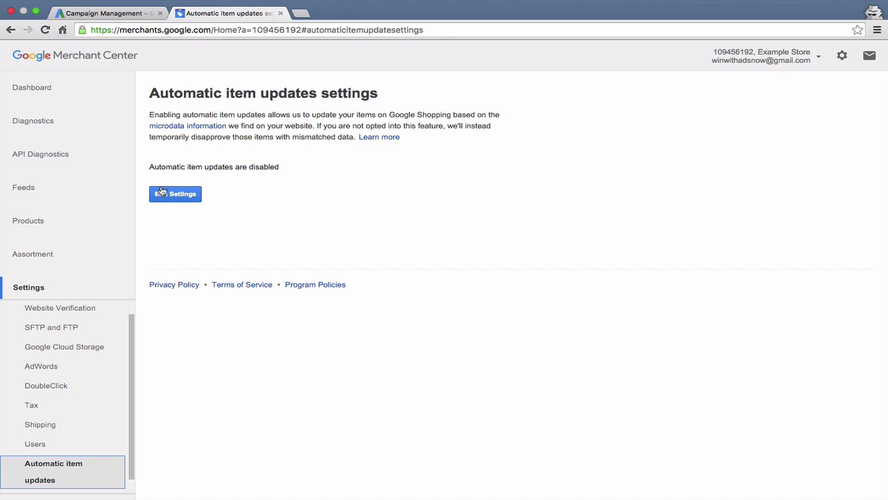
scroll(84, 468, "down", 1)
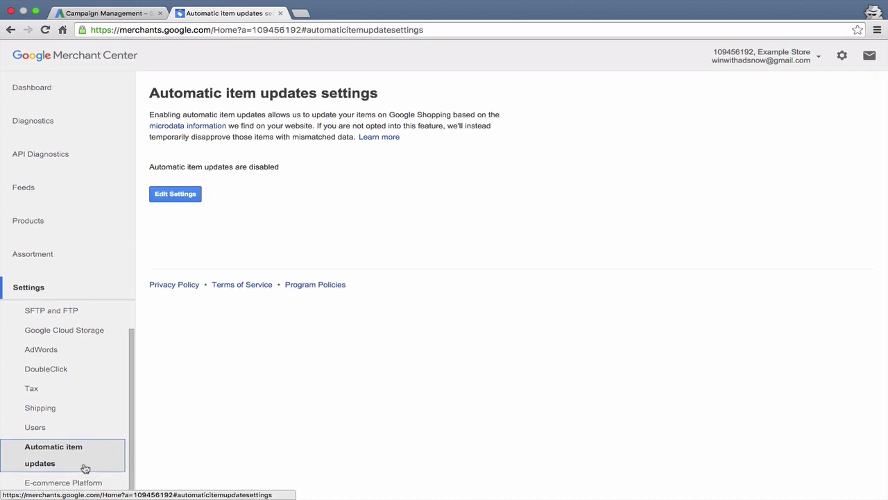
Examine the E-Commerce Platform settings and the Bigcommerce connection form, and close the form without linking a platform.
left_click(79, 484)
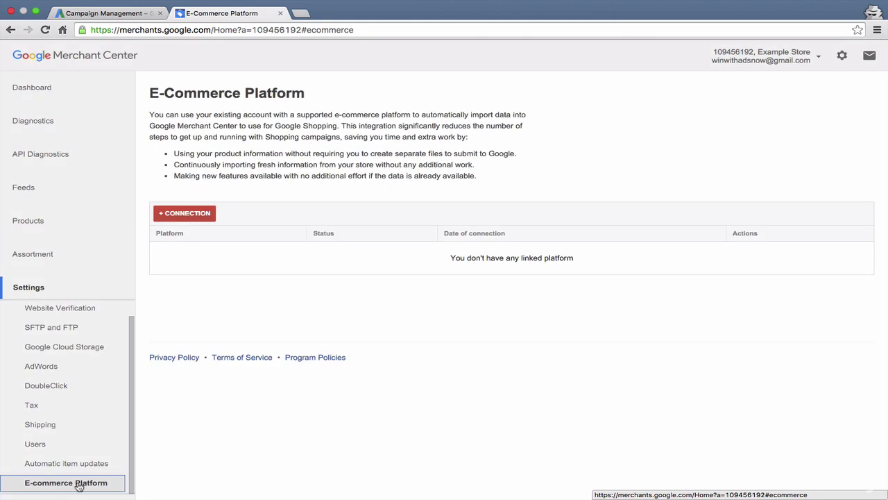
left_click(186, 215)
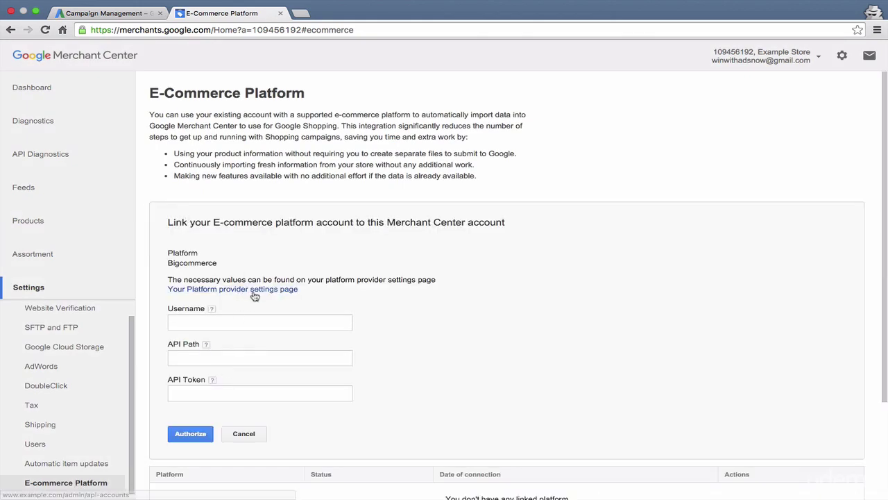
scroll(227, 245, "down", 1)
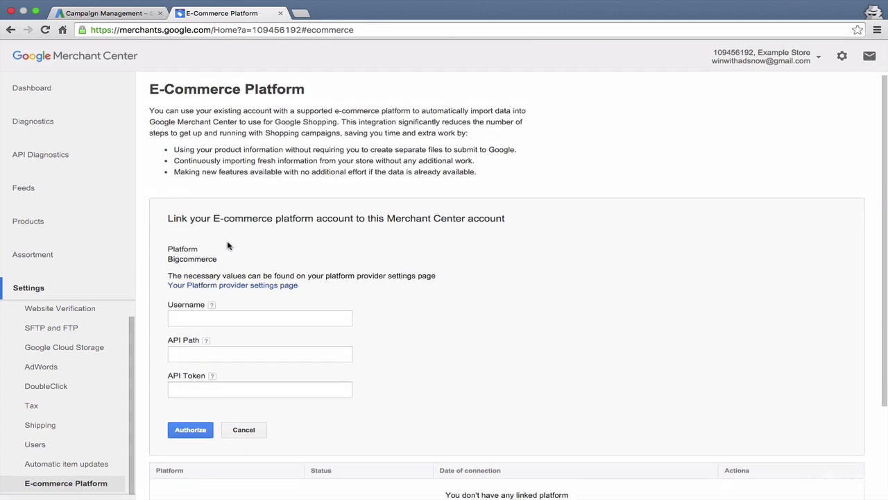
scroll(227, 245, "down", 2)
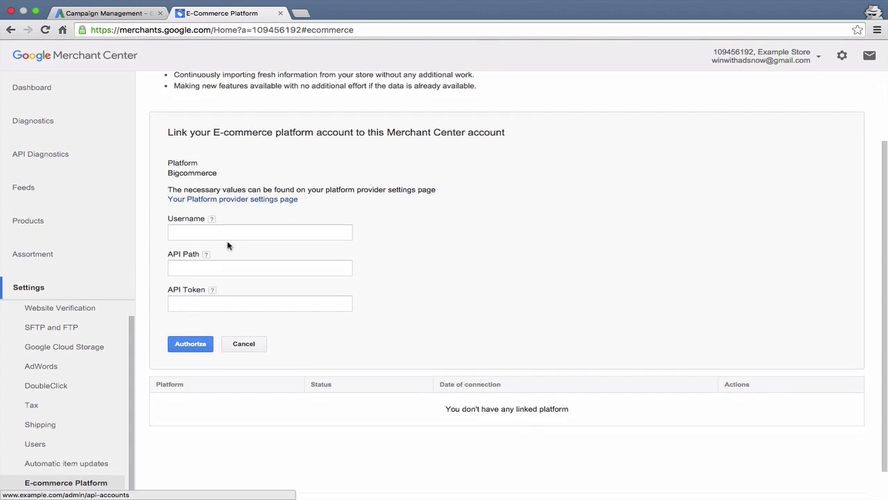
scroll(228, 246, "up", 2)
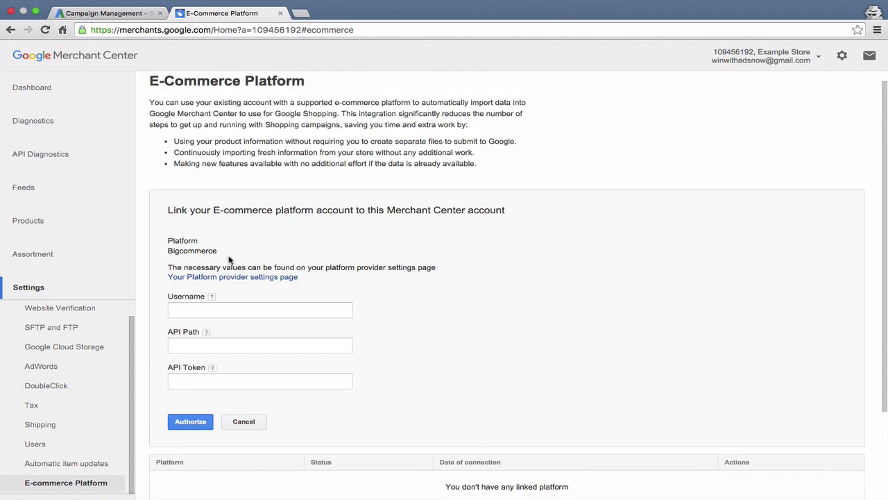
left_click(244, 422)
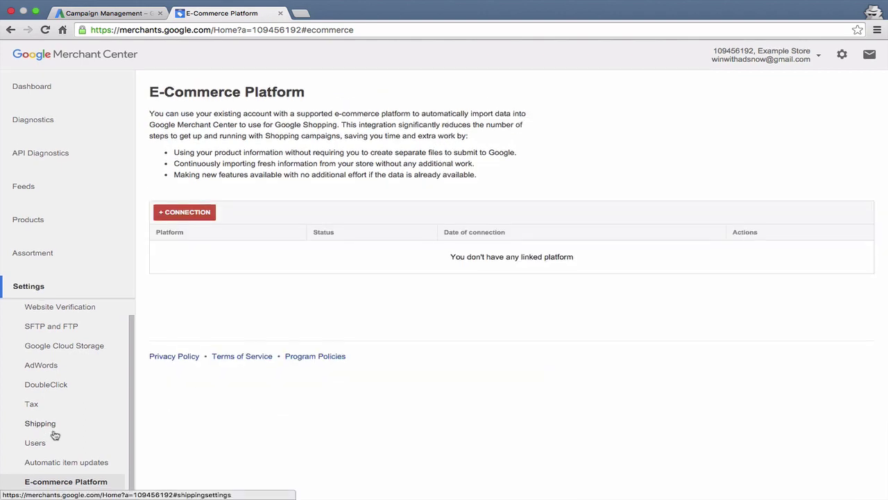
scroll(55, 432, "up", 1)
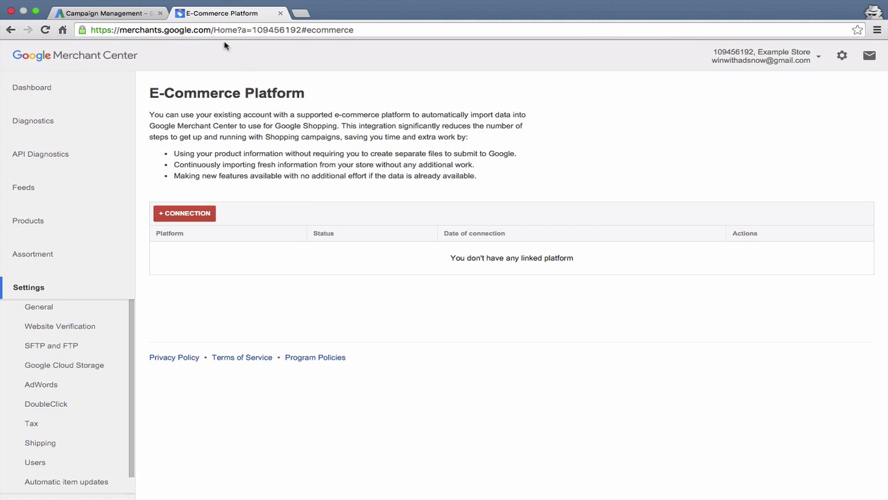
Switch to Google AdWords, open the linked Example Store Merchant Center account, and examine its dashboard and products.
left_click(116, 14)
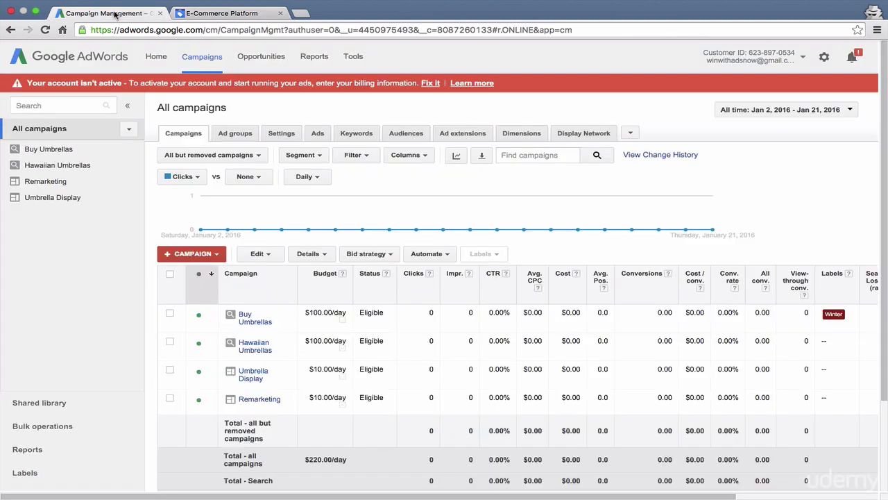
left_click(352, 62)
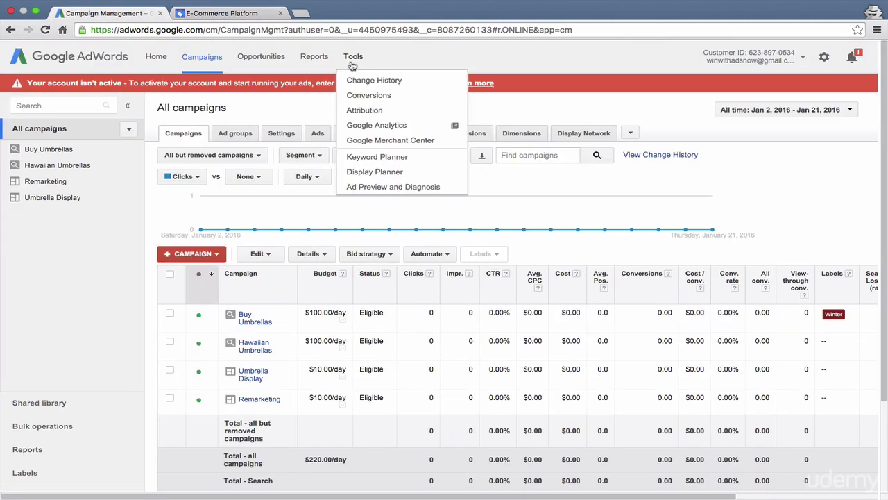
left_click(371, 143)
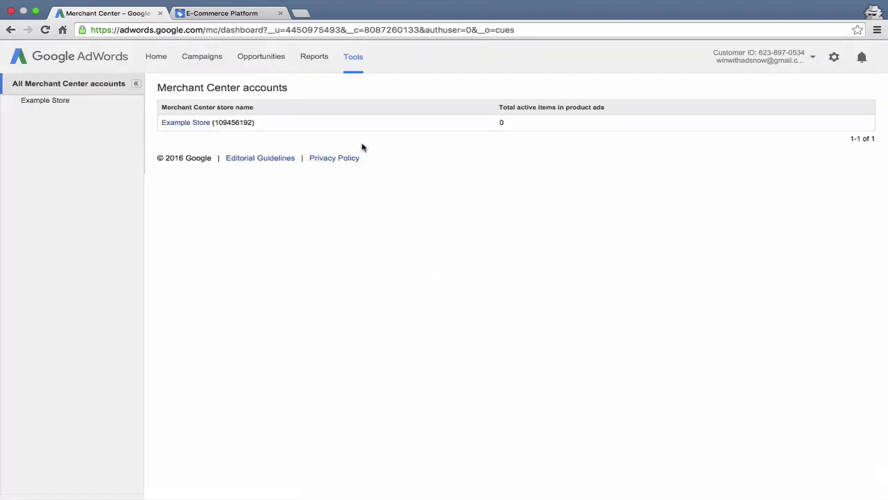
left_click(178, 141)
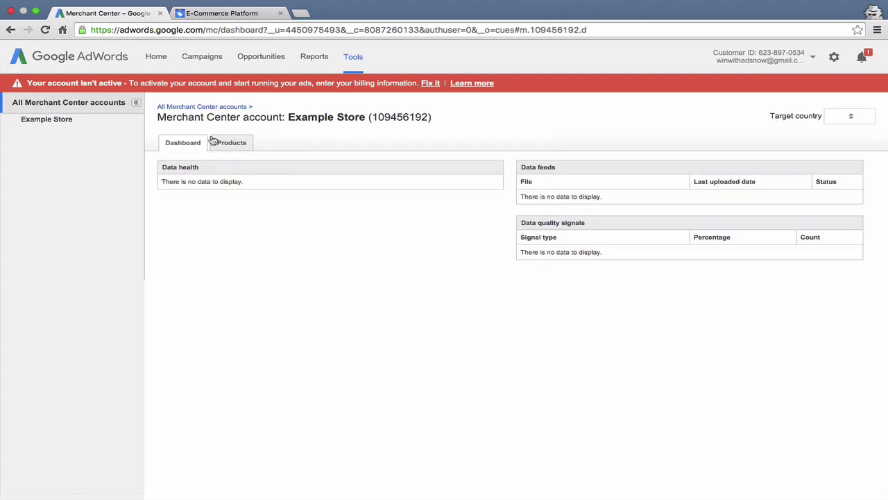
left_click(234, 144)
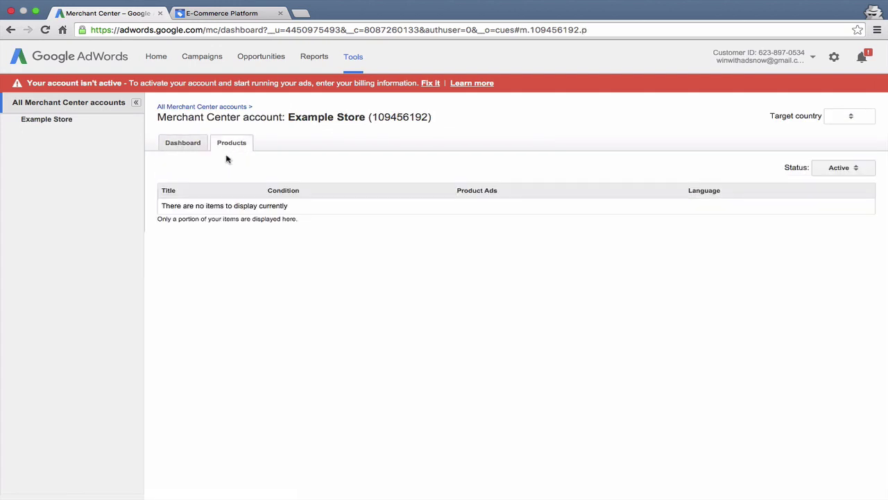
left_click(188, 143)
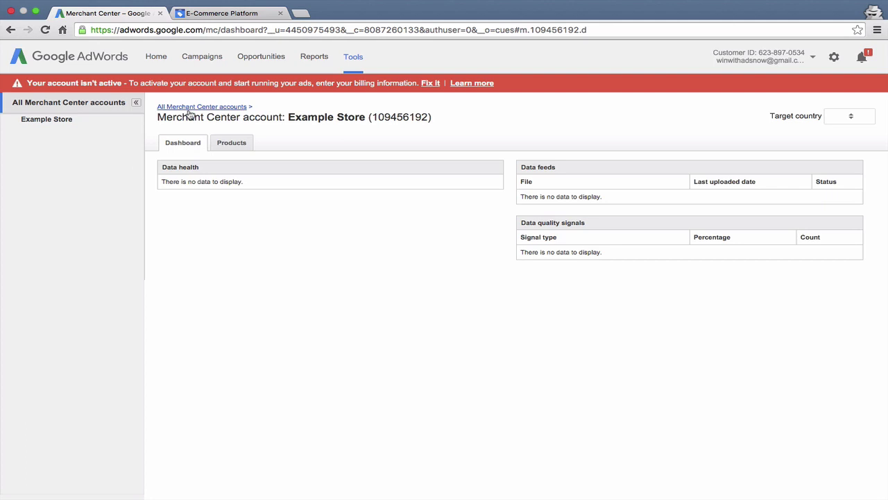
left_click(225, 144)
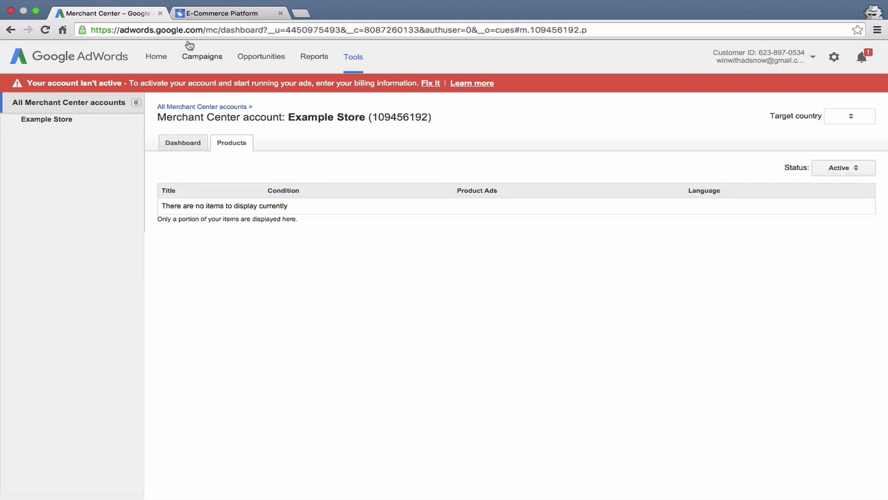
Search Google for "google merchants" in a new browser tab and open the Merchant Center website.
left_click(195, 18)
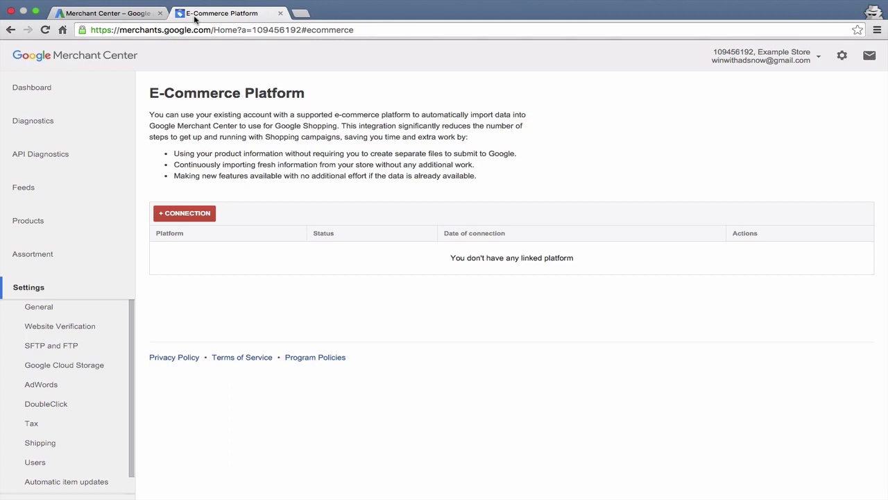
key("ctrl+t")
type("google mercha")
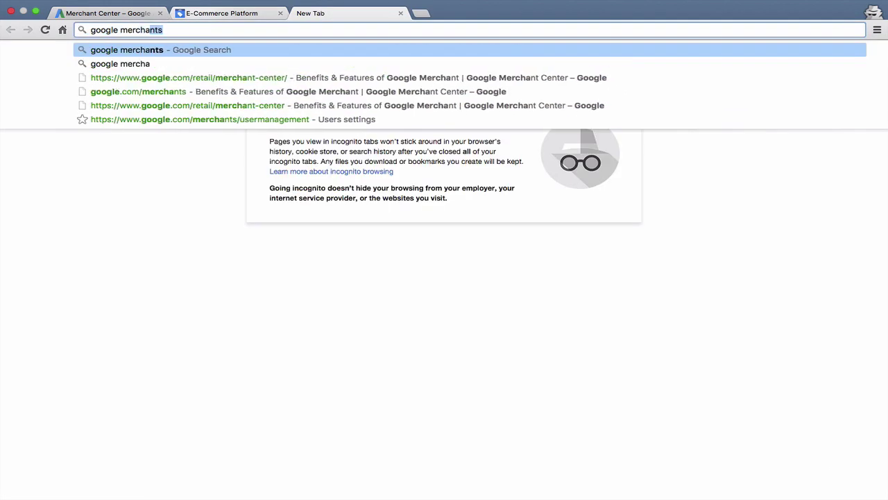
key("Return")
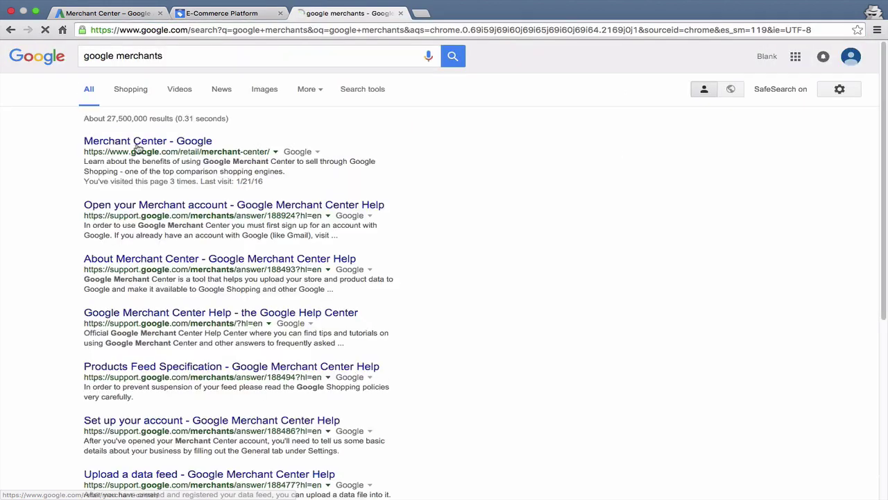
left_click(137, 147)
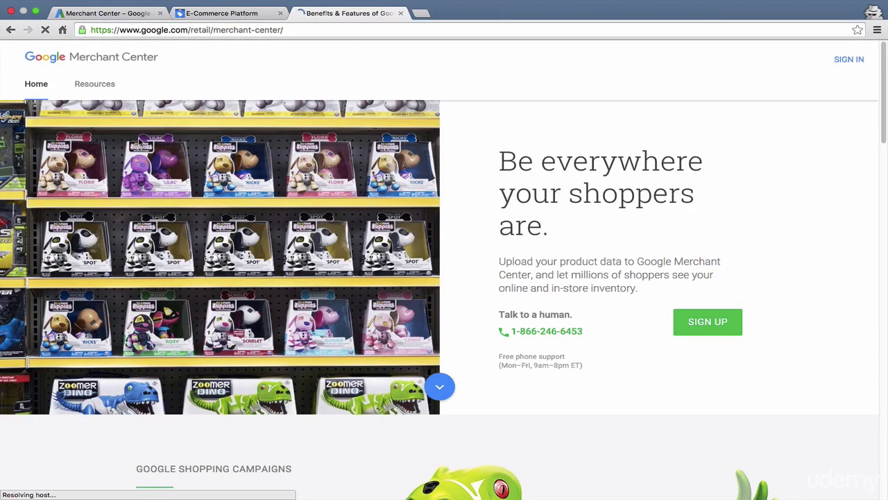